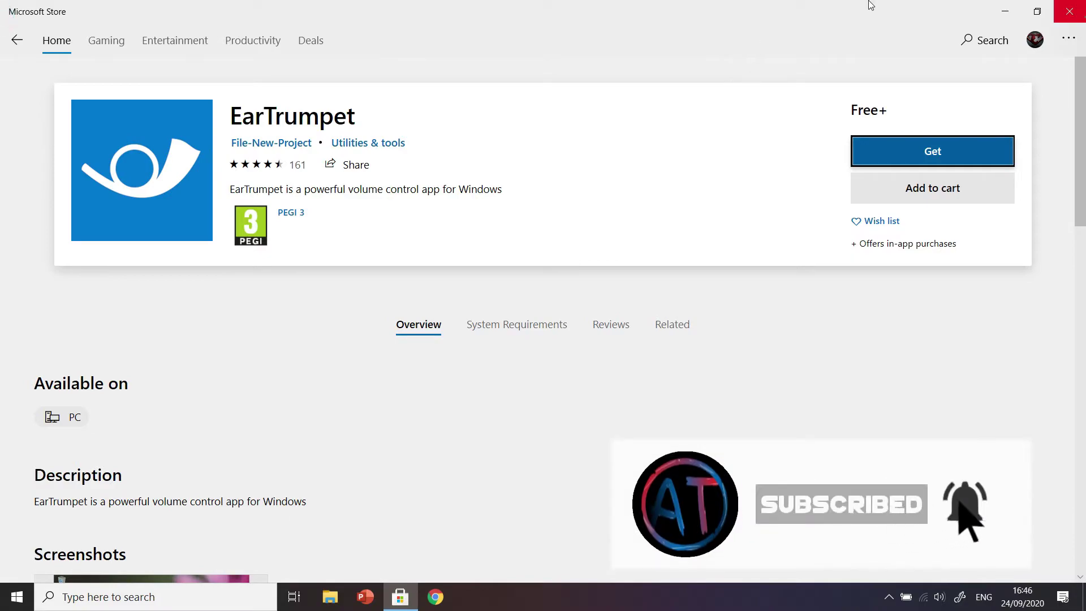
Bring up the Start menu to launch Chrome and a video player for audio
key("super")
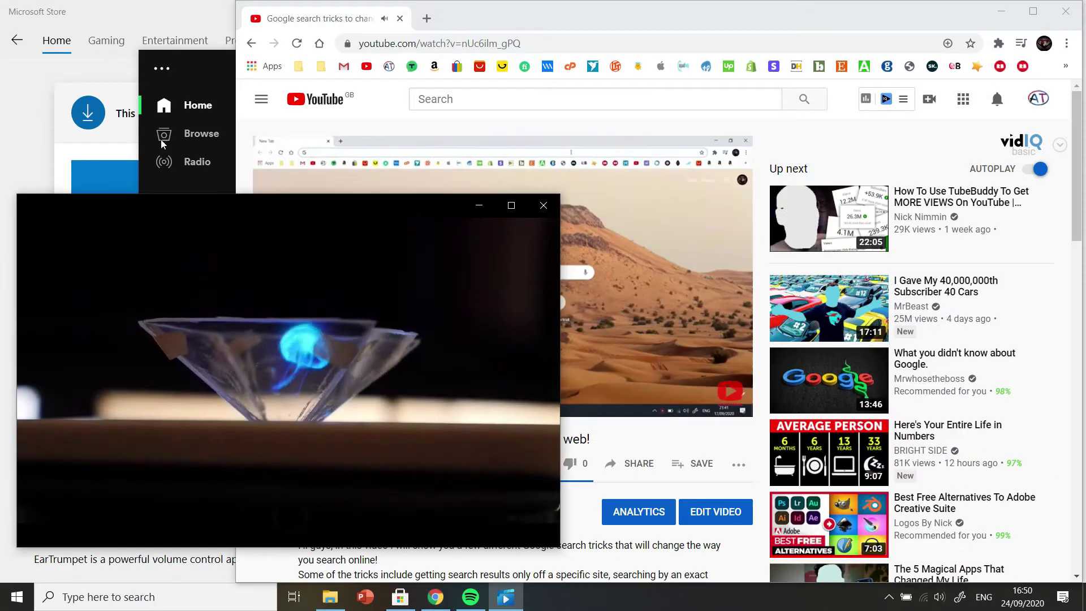
In EarTrumpet's mixer, lower the second app to 15 and expand the Realtek speakers' levels
left_click(888, 596)
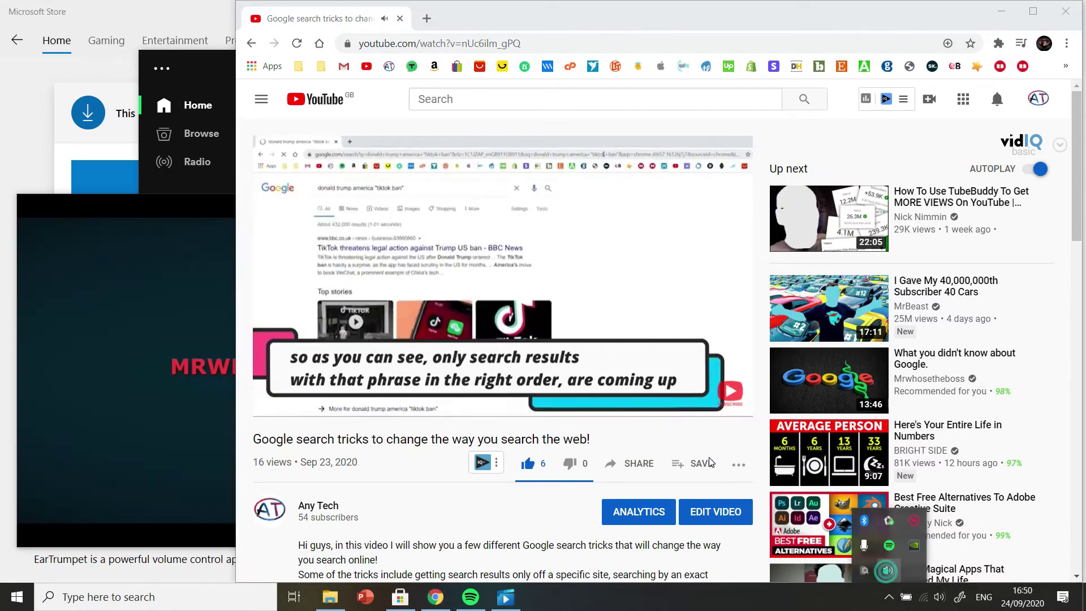
left_click(909, 556)
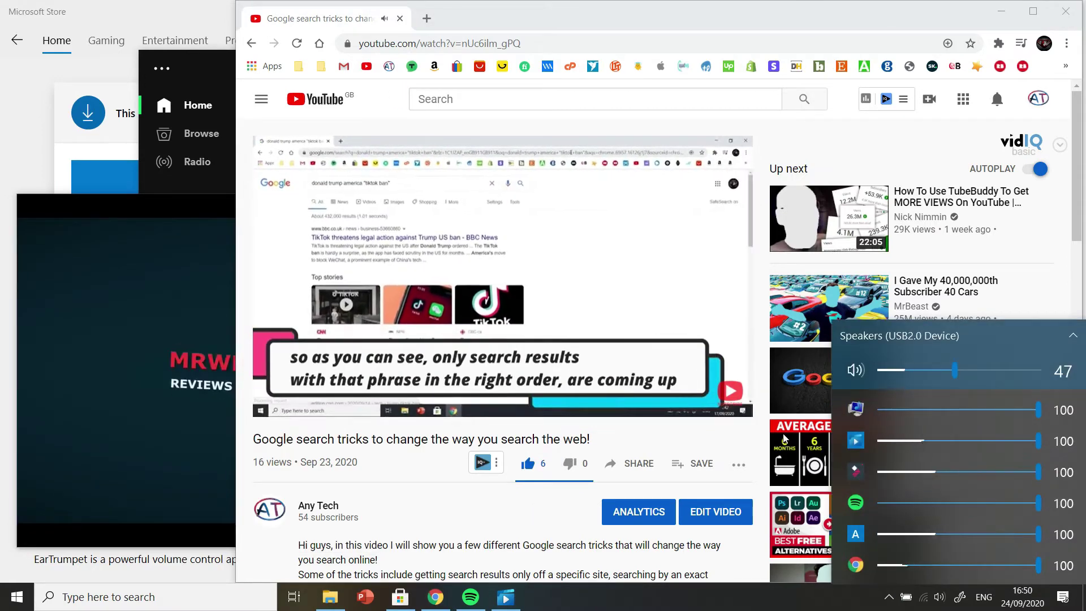
left_click_drag(1038, 440, 908, 441)
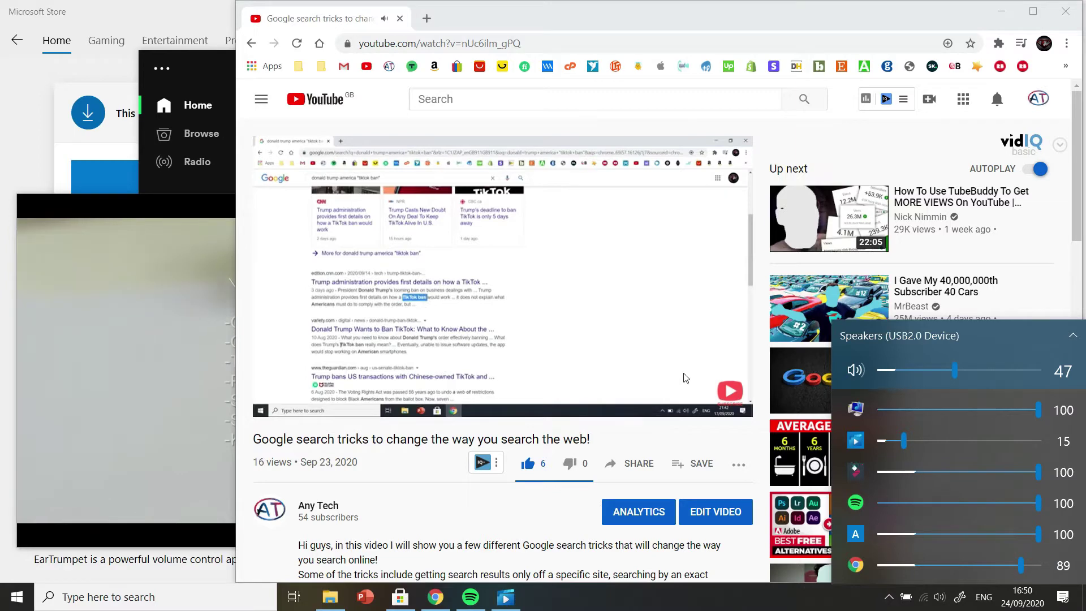
left_click(1073, 335)
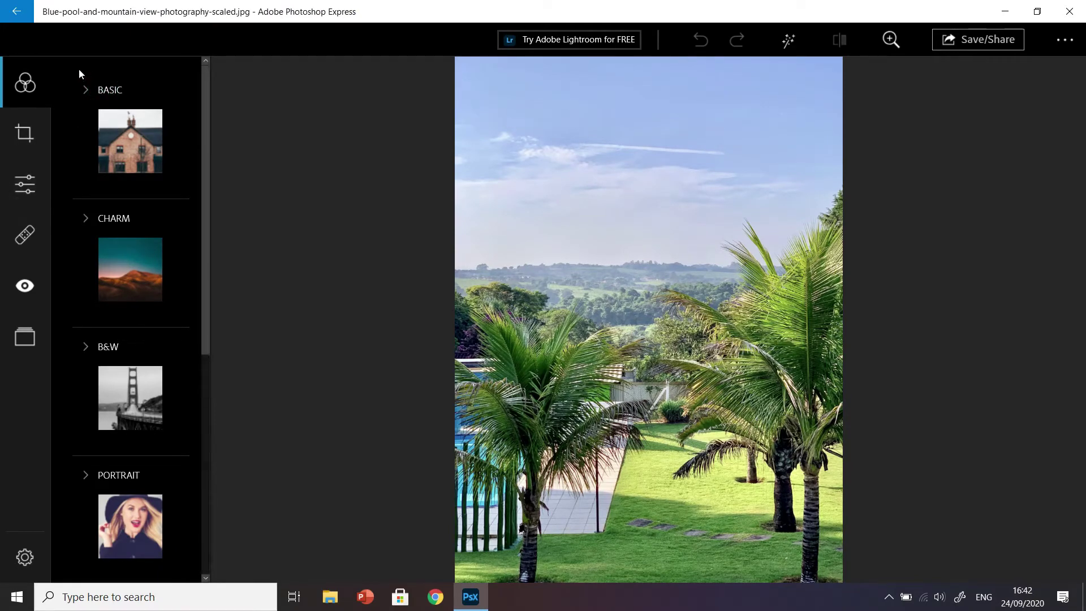
Apply the Vibrant look from the BASIC looks and strengthen its effect
left_click(113, 91)
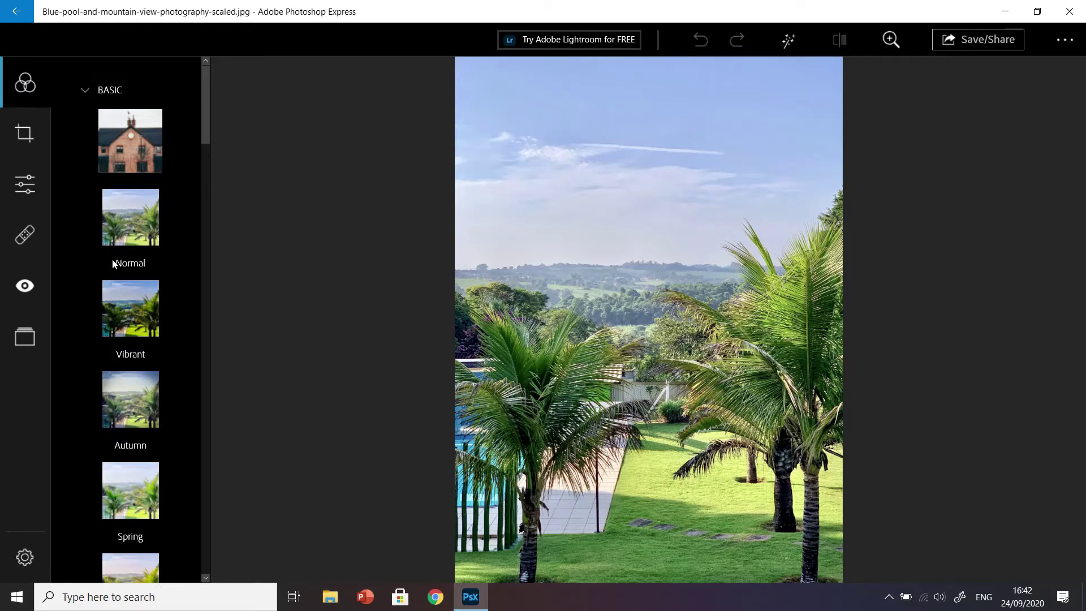
left_click(131, 312)
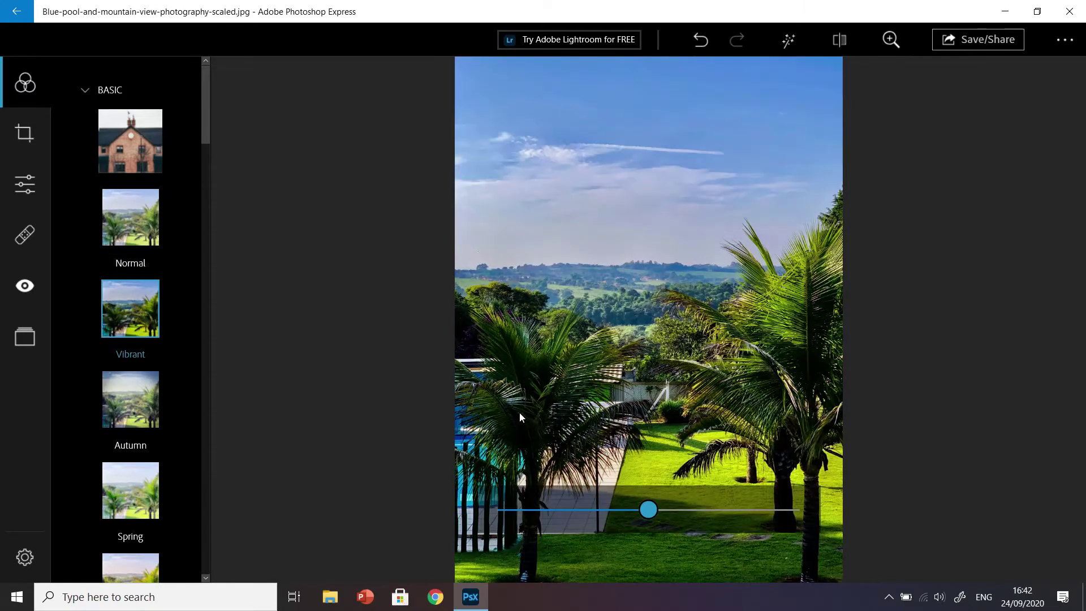
mouse_move(515, 411)
left_mouse_down()
mouse_move(534, 408)
mouse_move(427, 385)
mouse_move(442, 406)
left_mouse_up()
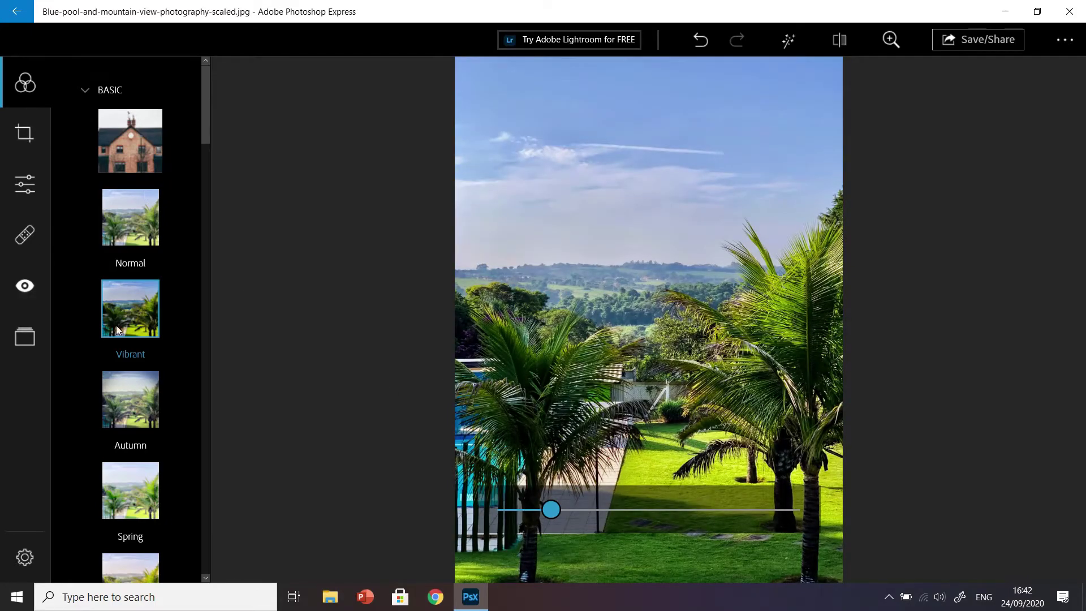
scroll(116, 325, "down", 5)
scroll(128, 354, "down", 1)
scroll(128, 339, "down", 1)
Try the Invert, natural, vivid and Teal looks, then settle on Blue Tint
left_click(130, 213)
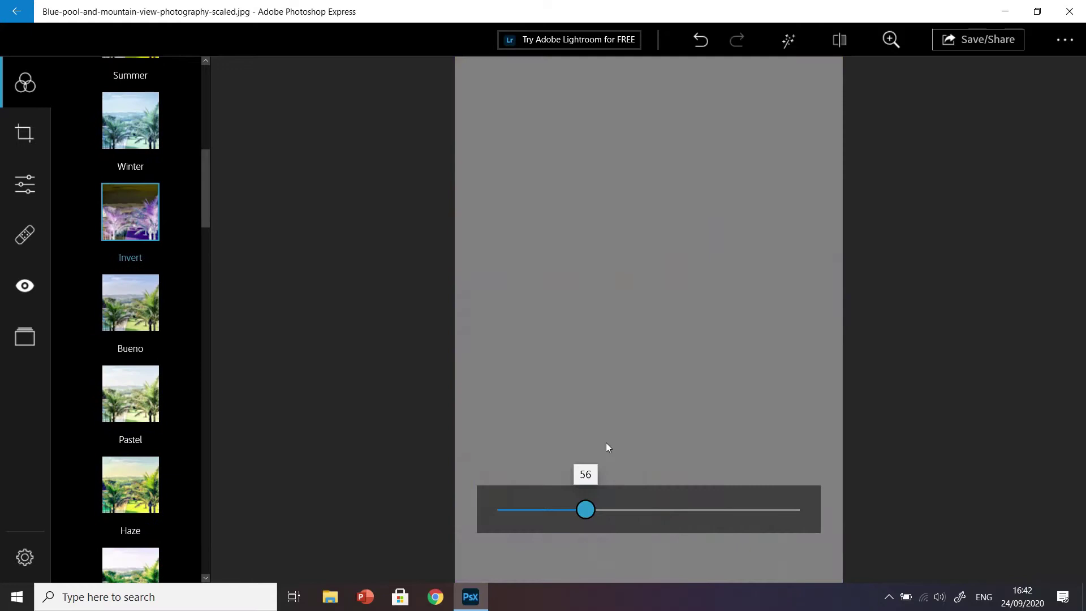
left_click(116, 118)
scroll(115, 298, "down", 5)
scroll(115, 248, "down", 5)
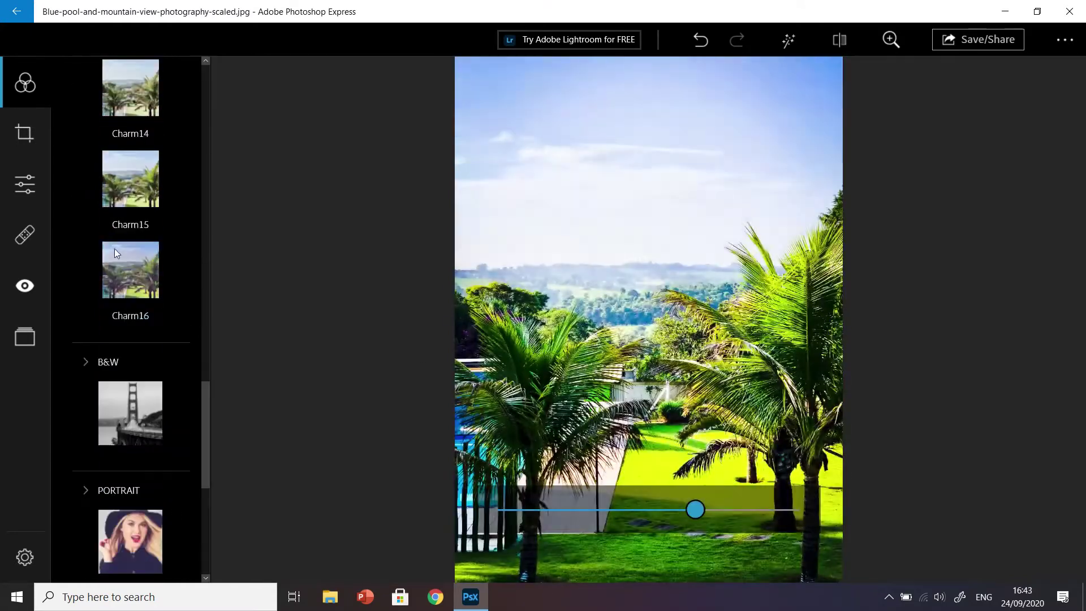
scroll(106, 252, "down", 5)
left_click(127, 297)
scroll(127, 293, "down", 5)
scroll(106, 304, "down", 5)
scroll(100, 336, "down", 5)
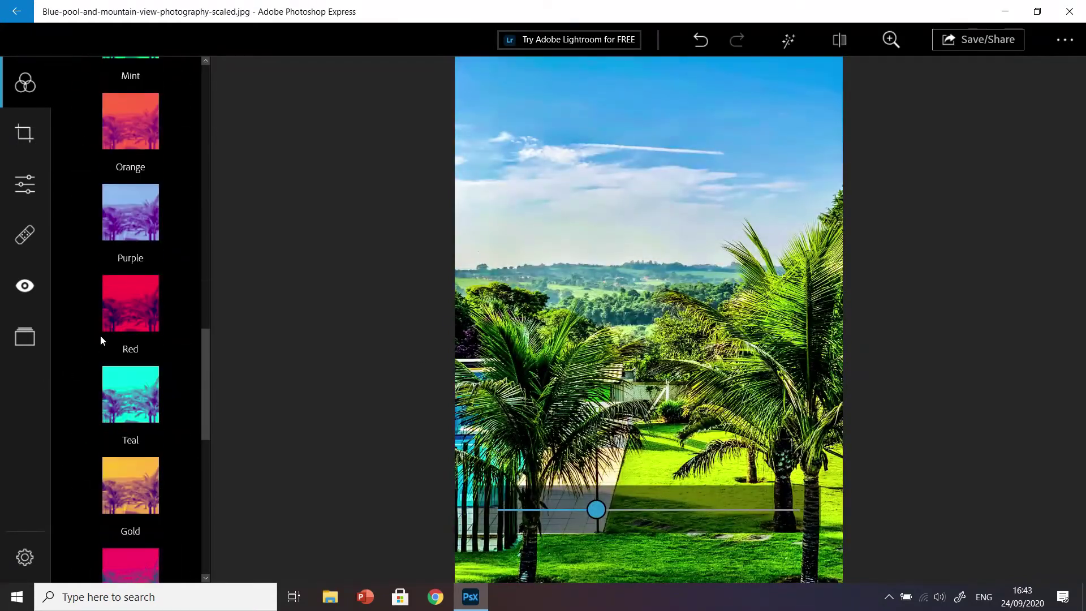
left_click(130, 395)
scroll(102, 316, "up", 2)
scroll(107, 291, "down", 5)
scroll(106, 291, "down", 2)
left_click(130, 407)
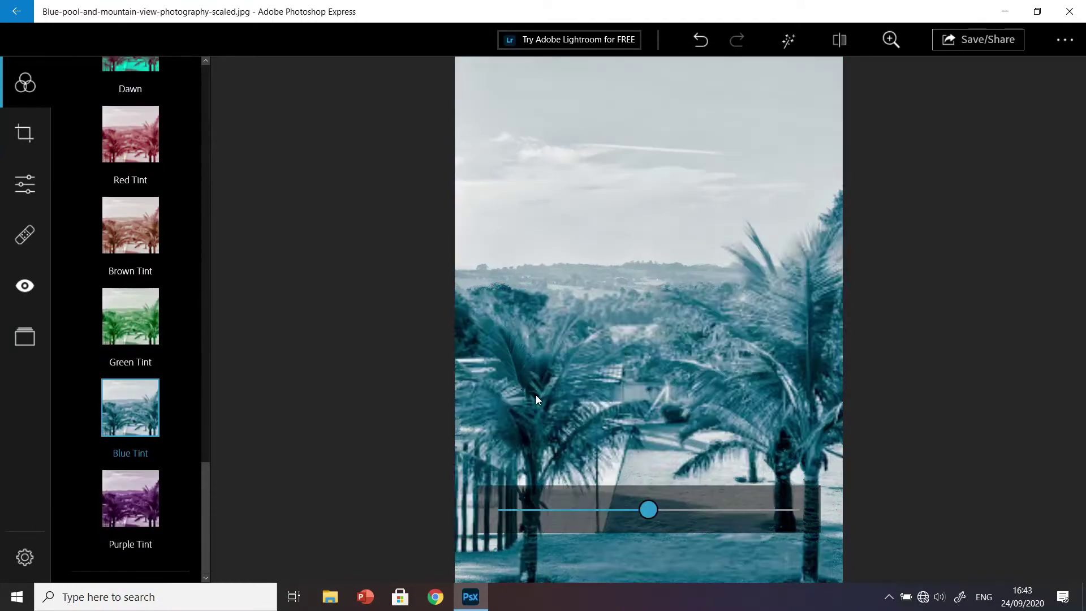
left_click(307, 371)
Straighten and crop the palm photo, then set Contrast to 5 with minimal colour noise reduction
left_click(25, 133)
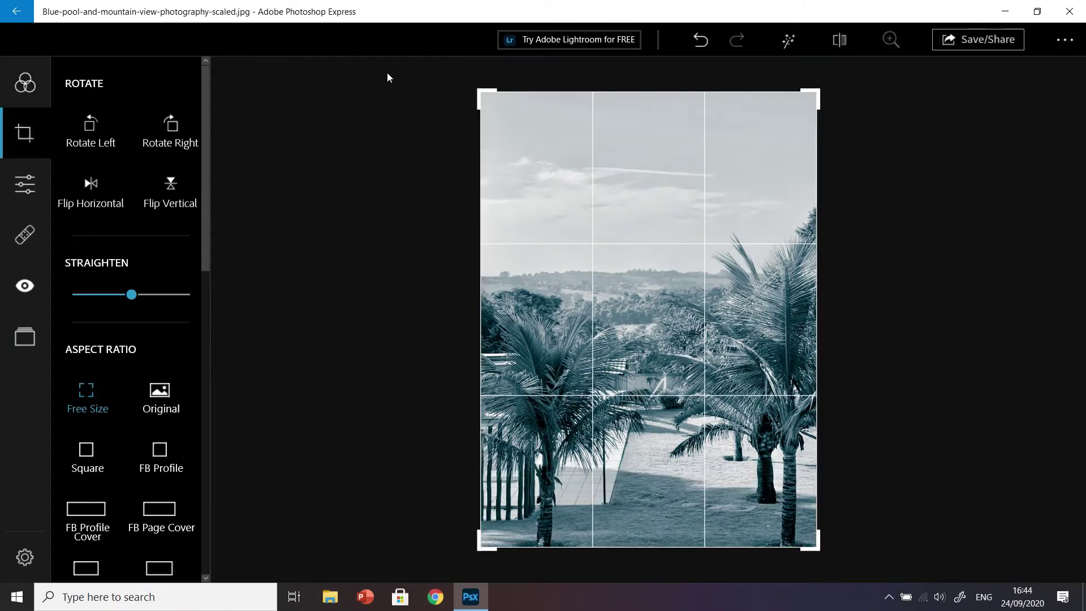
scroll(96, 184, "down", 1)
left_click_drag(131, 215, 135, 215)
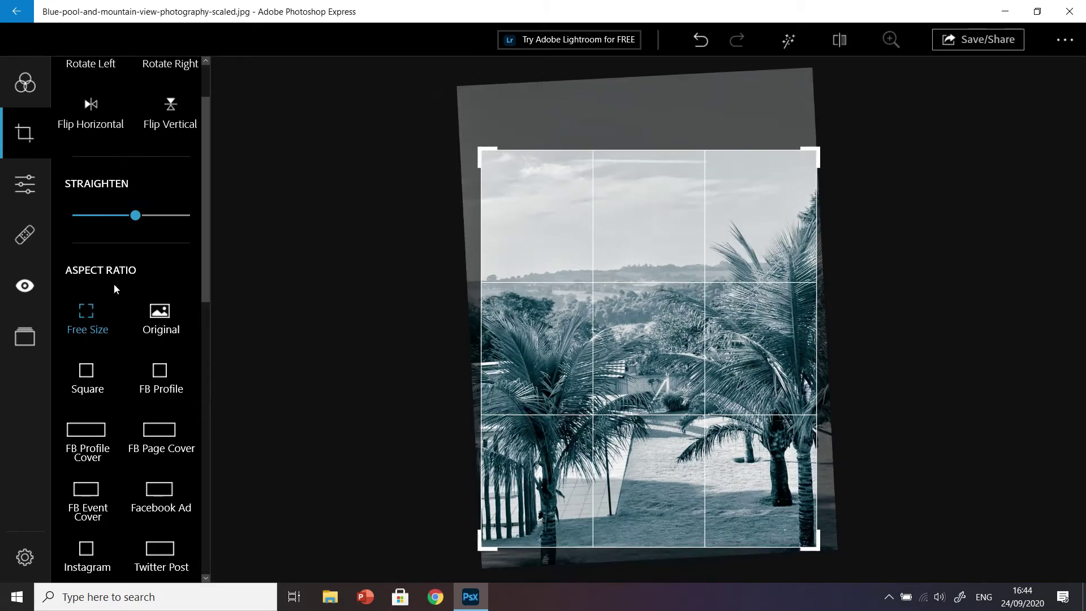
scroll(114, 280, "up", 2)
left_click(25, 183)
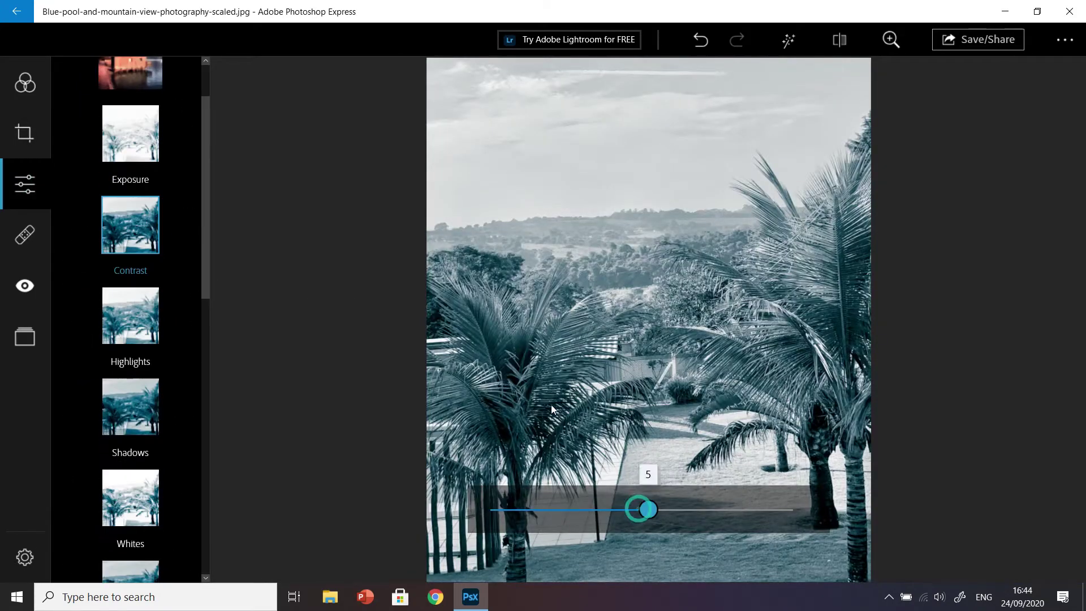
scroll(78, 137, "down", 5)
scroll(125, 240, "down", 3)
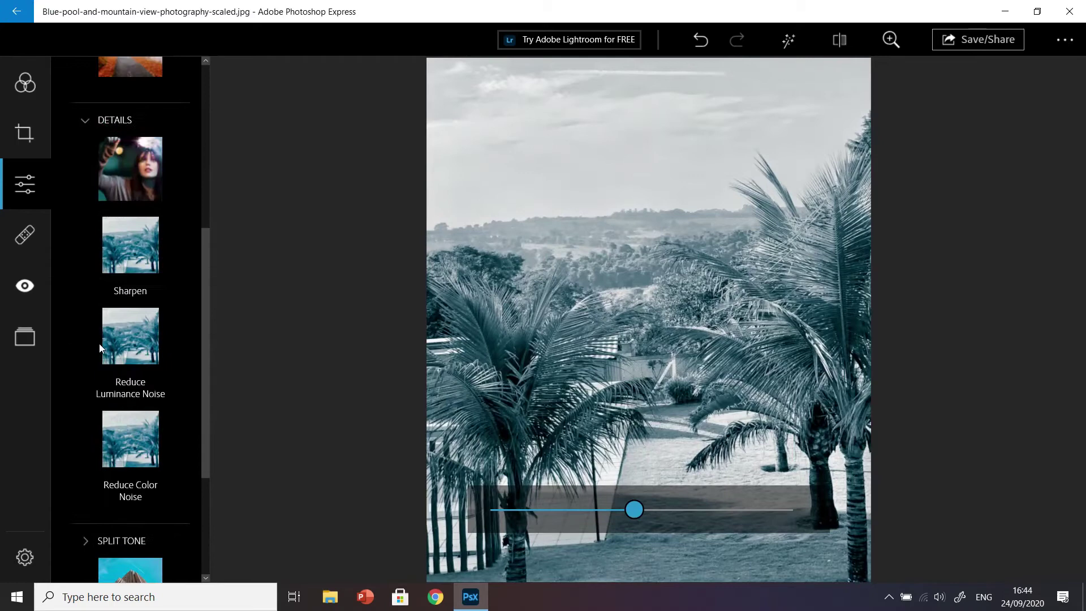
left_click(129, 438)
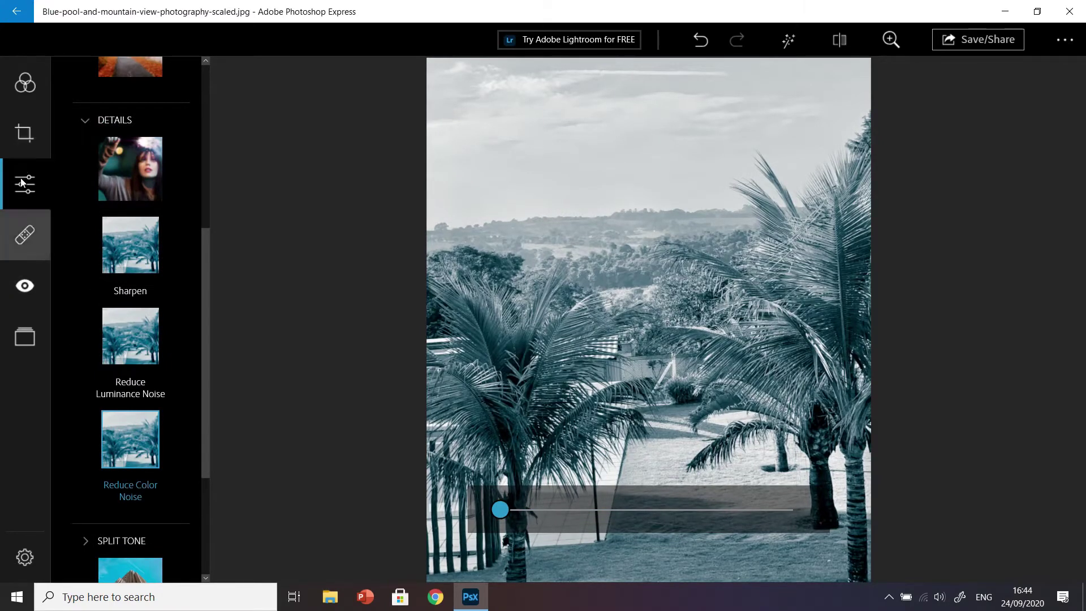
left_click(24, 223)
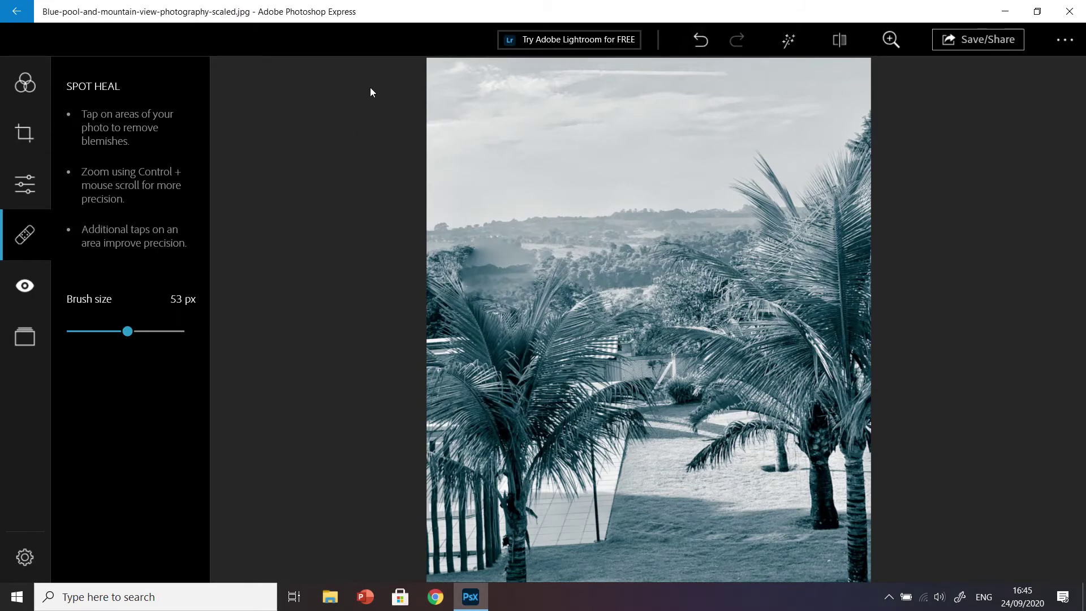
Heal two sky spots, try several borders, and apply the Redwood Matte frame
left_click(588, 79)
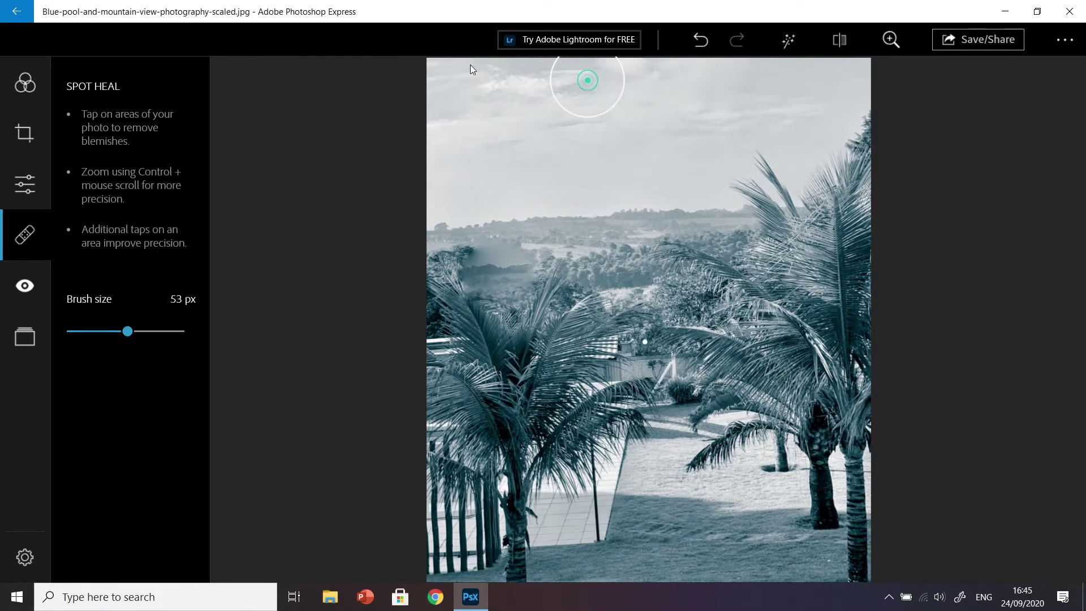
left_click(538, 132)
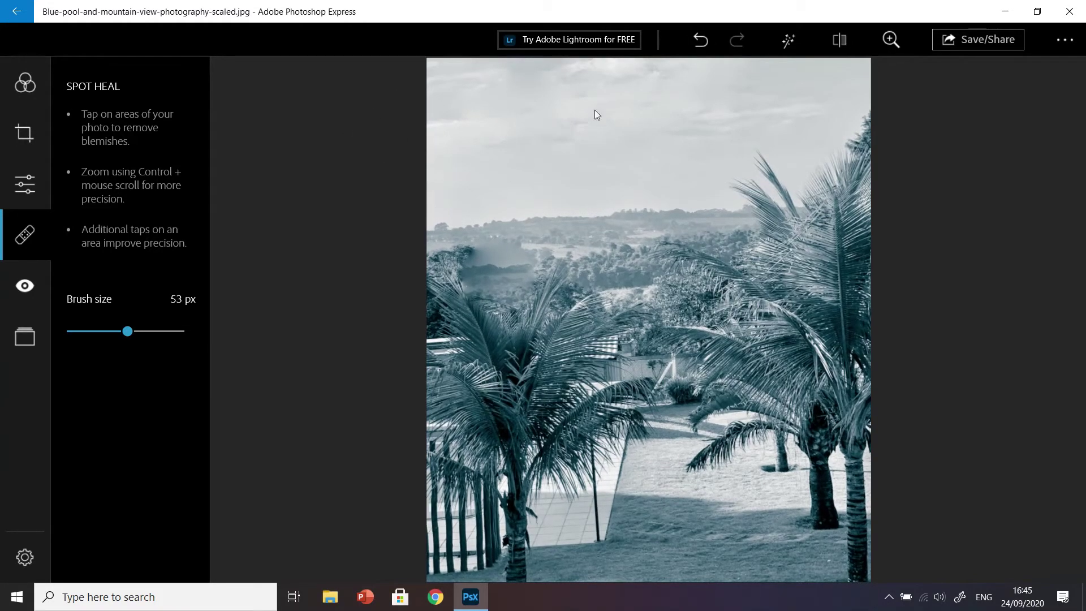
left_click(25, 285)
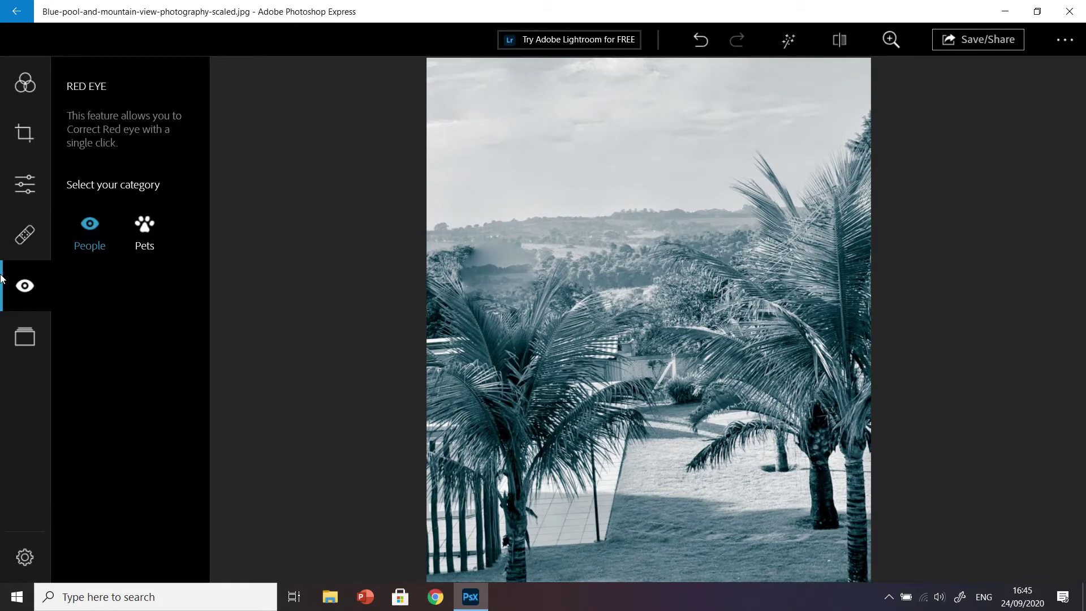
left_click(25, 337)
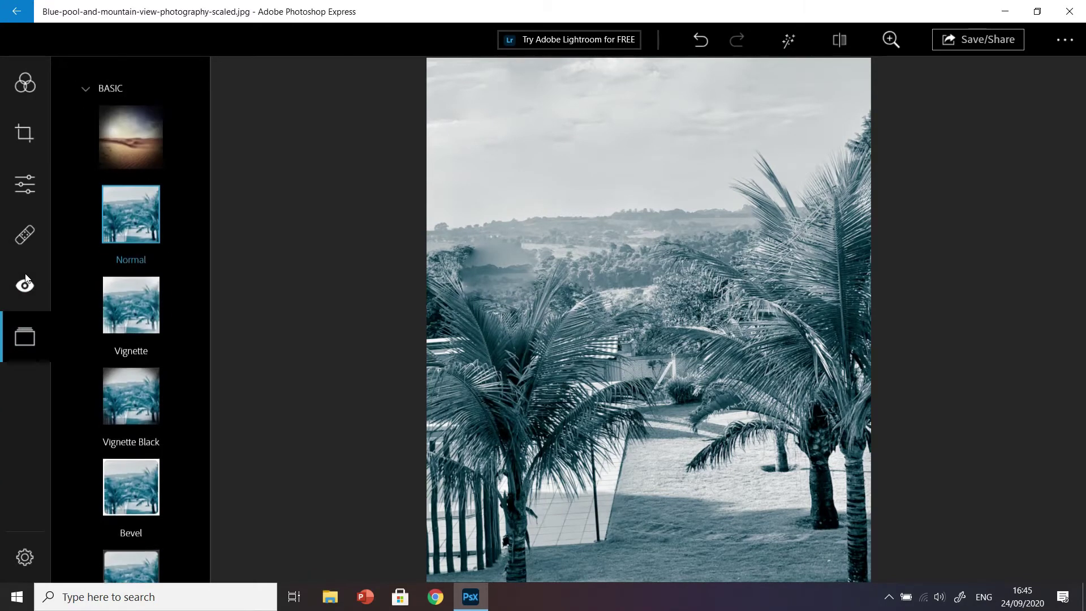
scroll(112, 147, "down", 2)
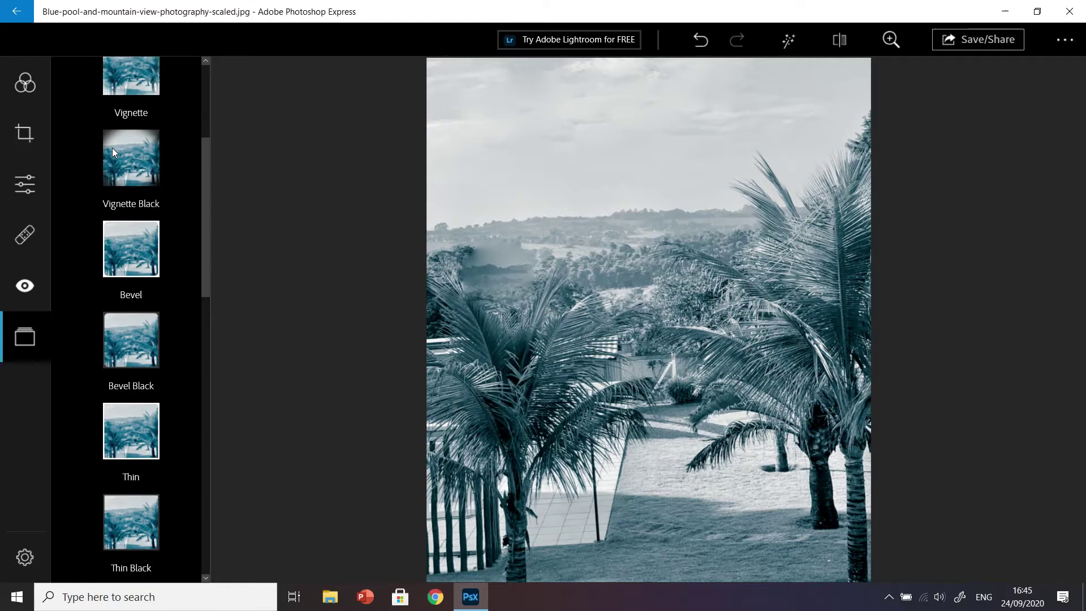
scroll(113, 148, "down", 5)
scroll(108, 183, "down", 3)
left_click(108, 187)
scroll(85, 301, "down", 3)
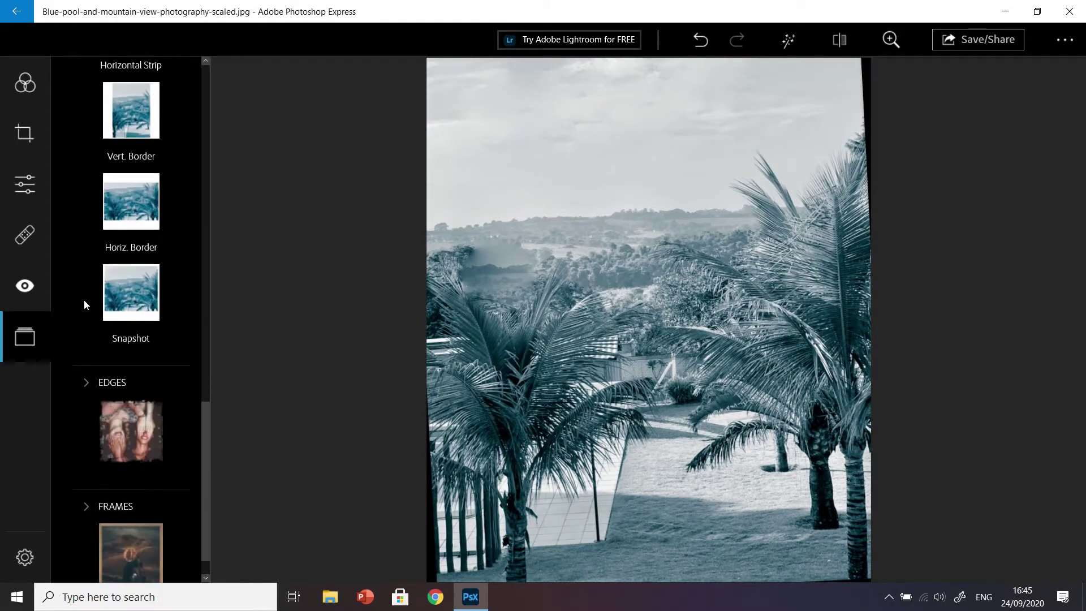
scroll(89, 280, "down", 3)
scroll(94, 265, "down", 3)
scroll(111, 212, "down", 2)
left_click(112, 217)
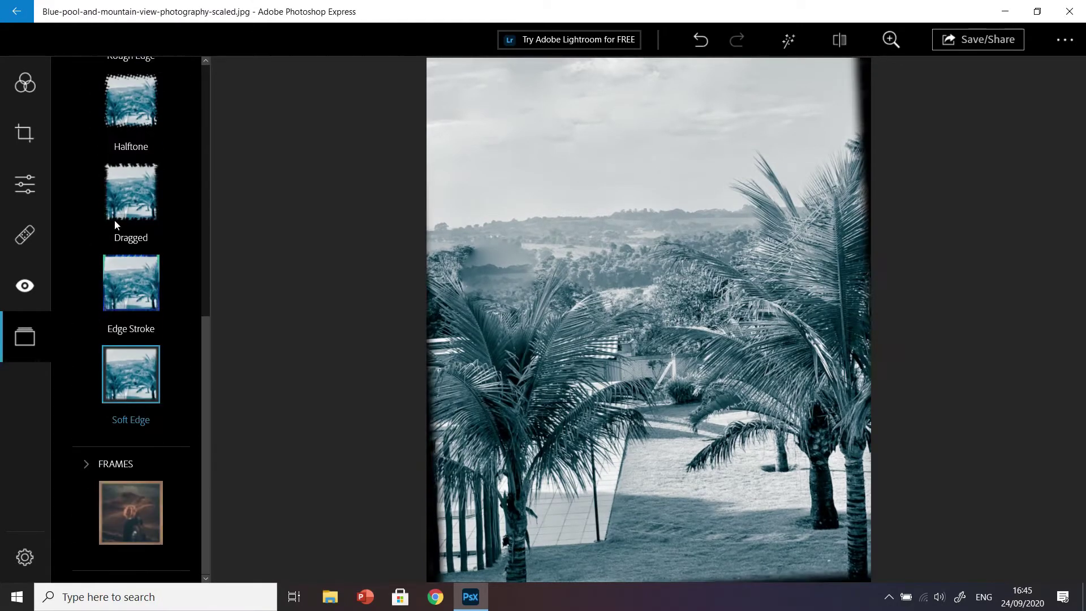
scroll(94, 373, "down", 5)
scroll(94, 373, "down", 3)
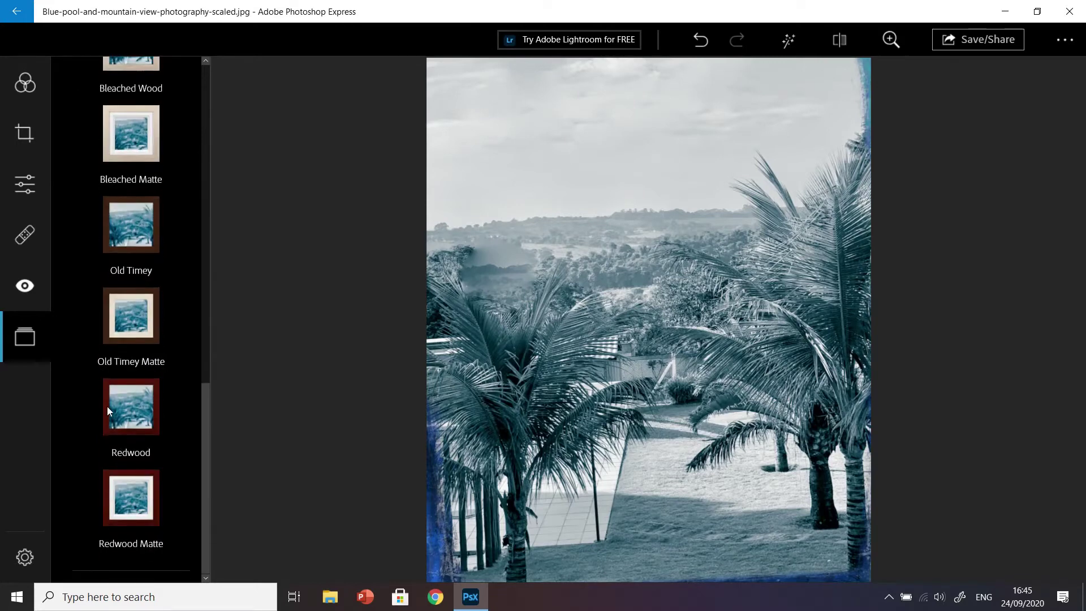
left_click(131, 496)
scroll(140, 316, "up", 1)
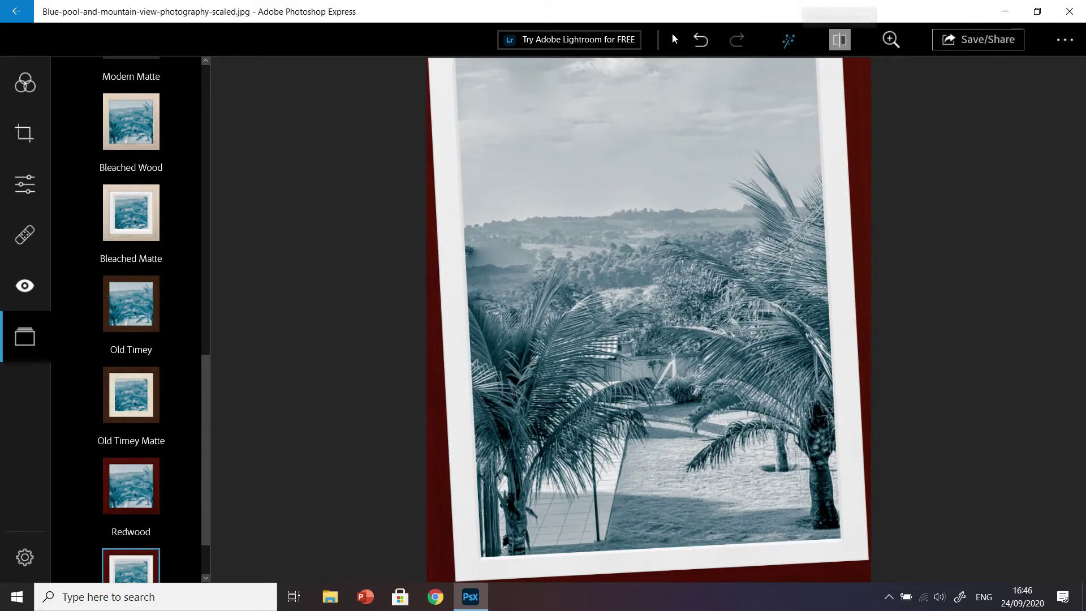
Compare the edited photo with the original, then close Photoshop Express
left_click(839, 39)
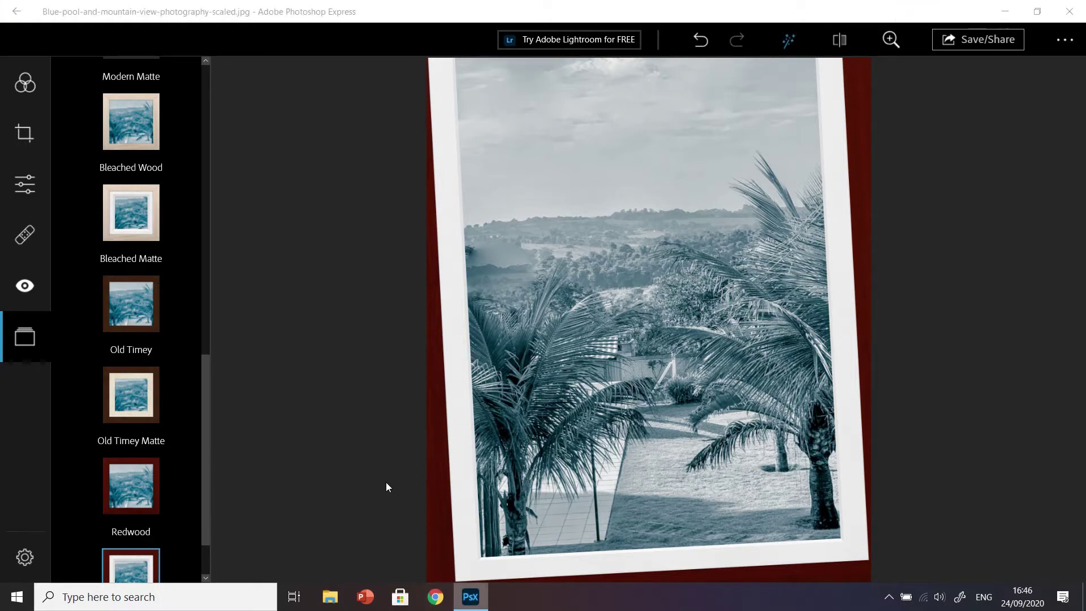
right_click(470, 597)
left_click(454, 567)
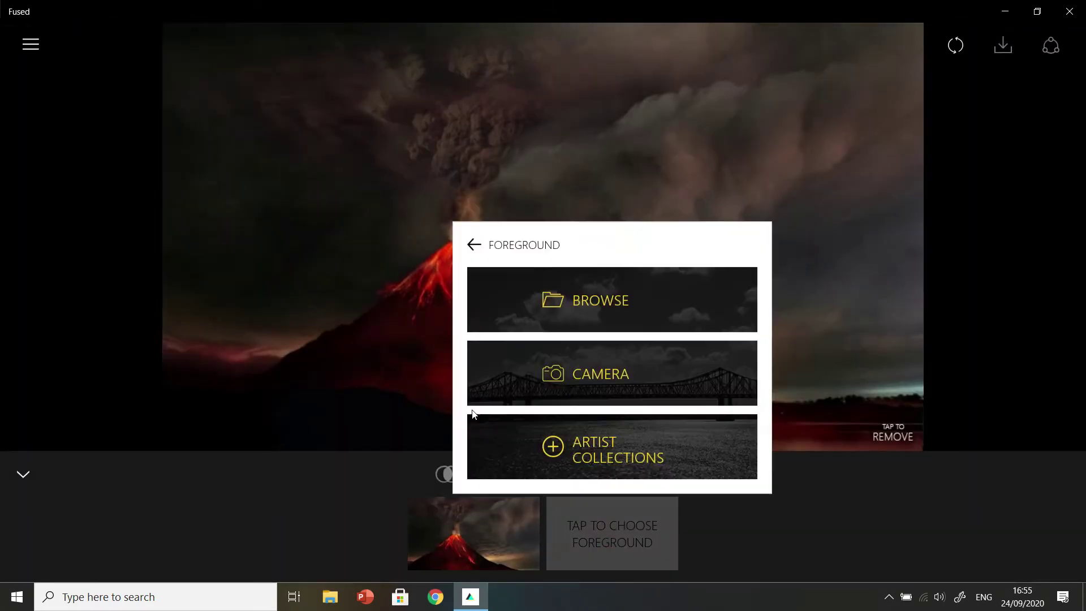
Load the space image as the foreground over the volcano and blend with Purple Pro
left_click(584, 310)
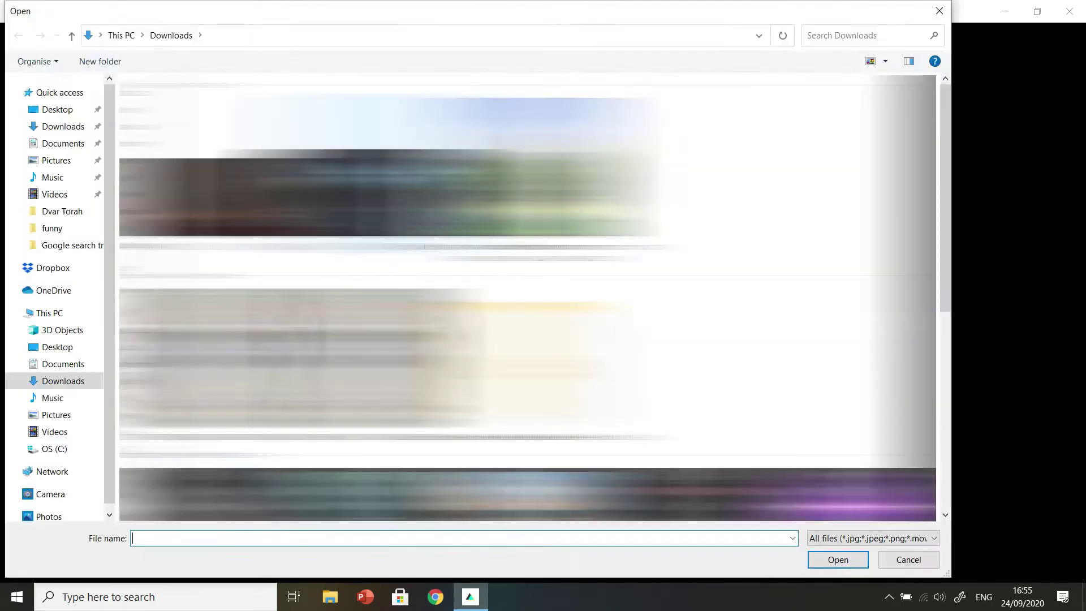
double_click(449, 410)
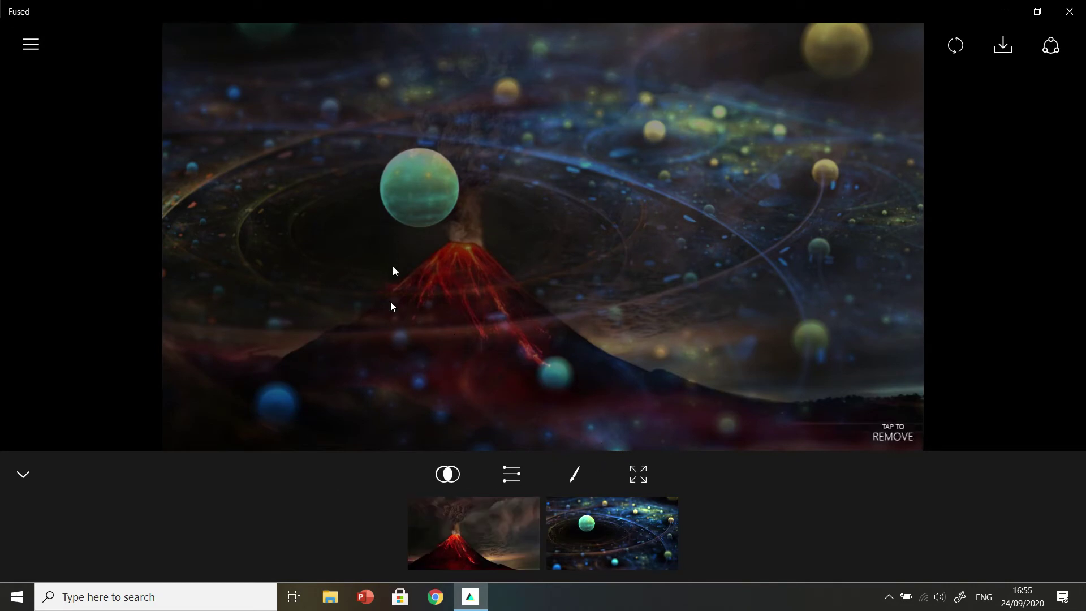
left_click(447, 474)
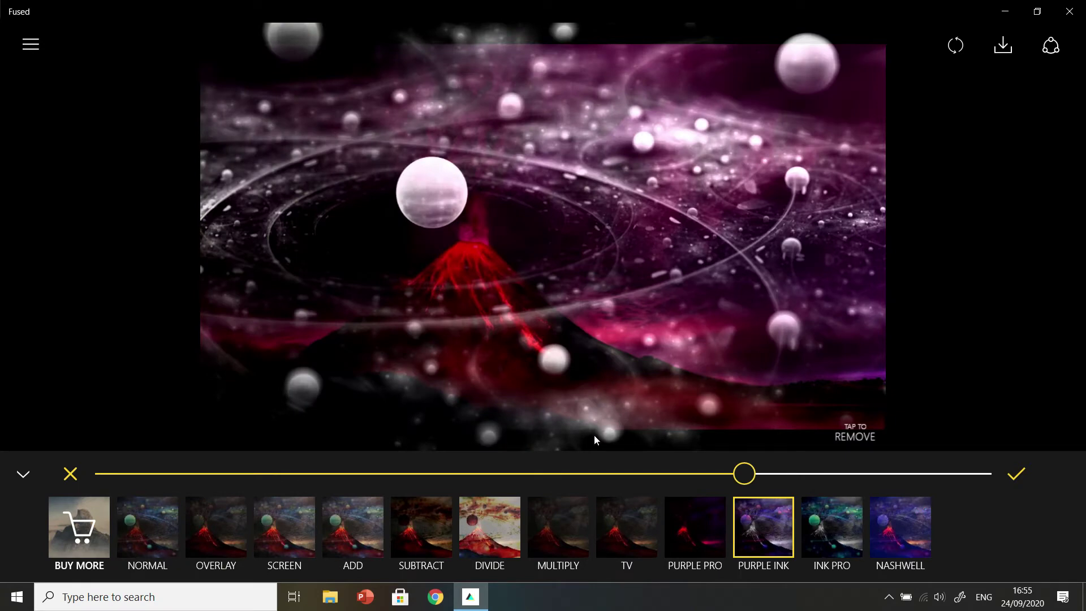
key("Left")
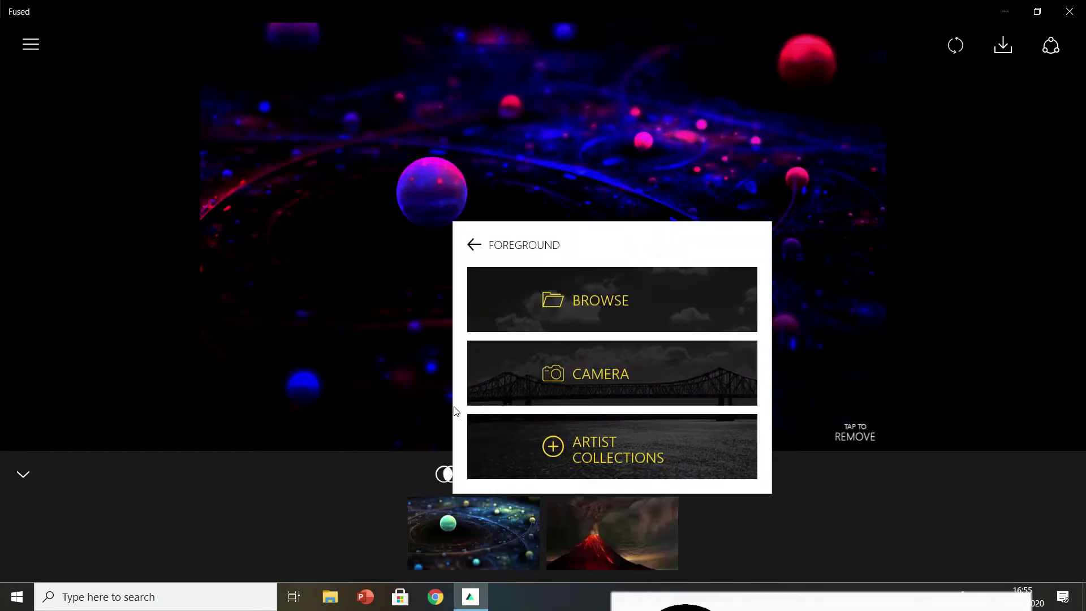
left_click(454, 411)
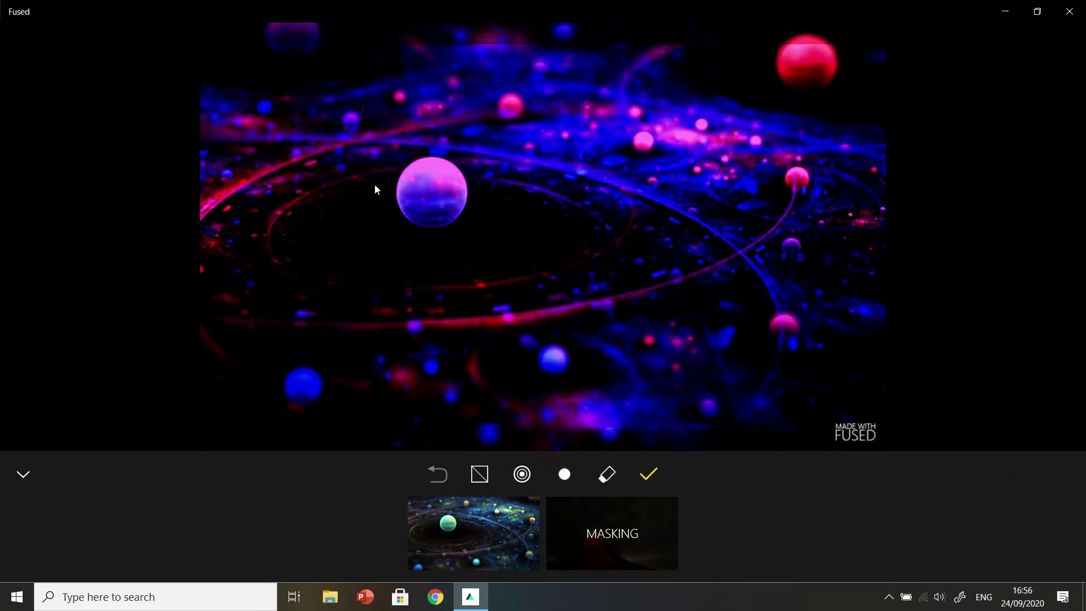
Undo the mask stroke over the planet, switch to Arrange, and bring up Duolingo's Store page
left_click(403, 276)
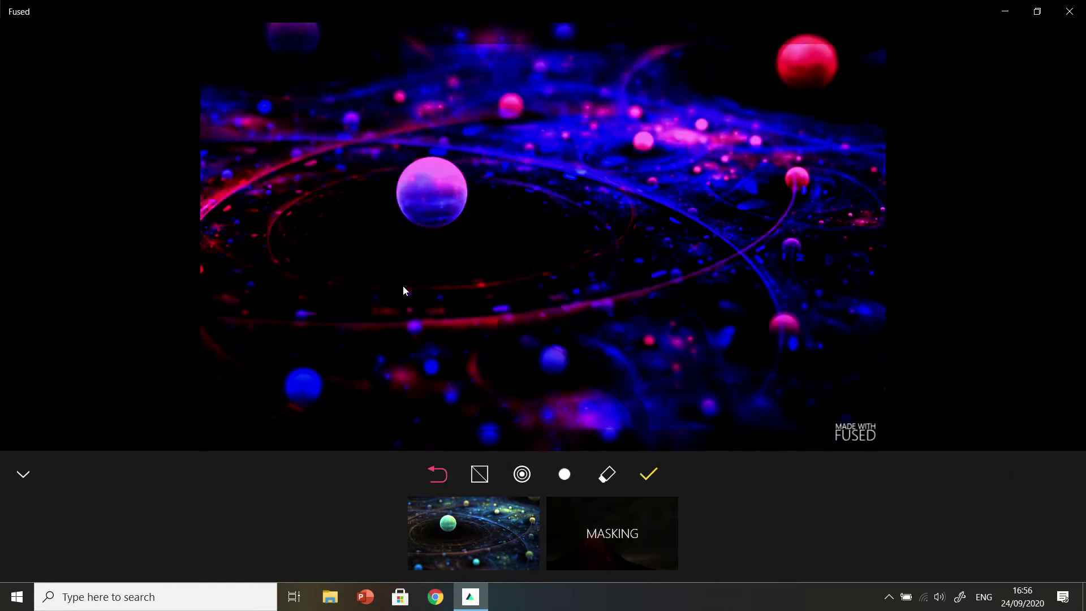
left_click(637, 144)
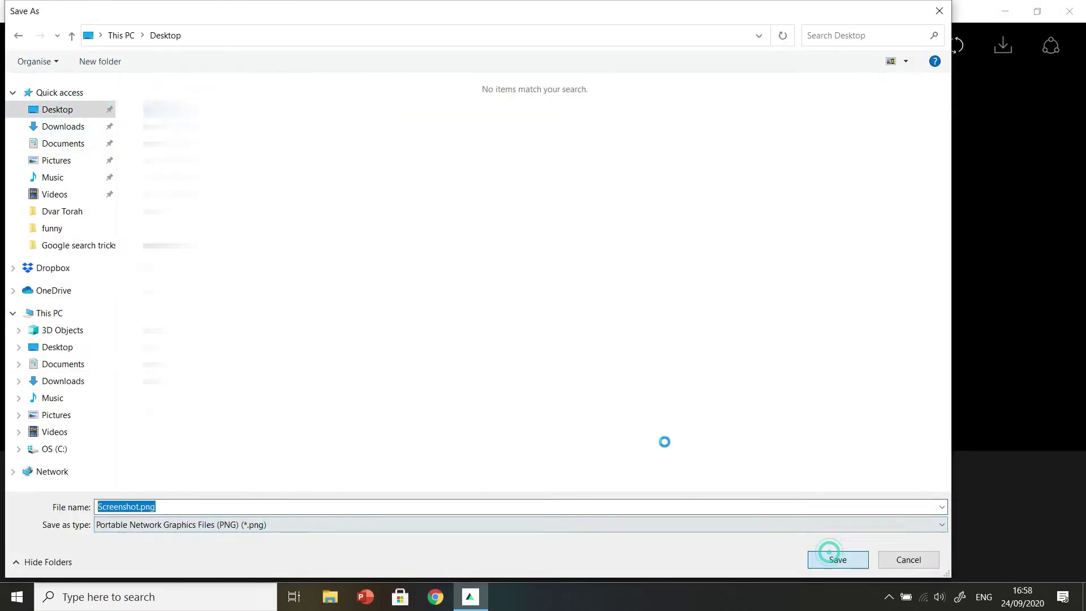
left_click(828, 557)
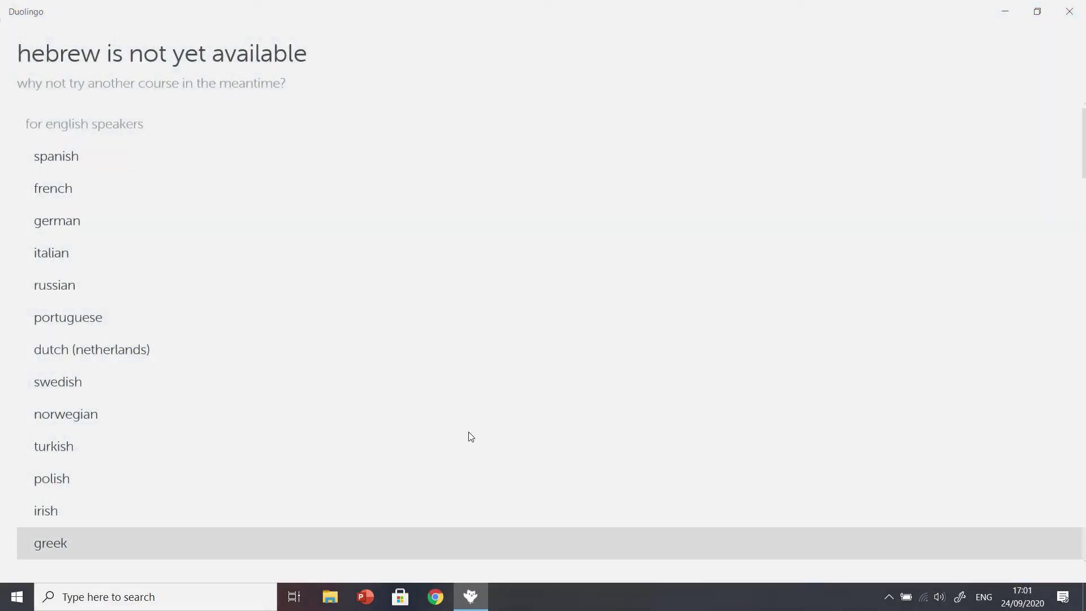
scroll(472, 290, "down", 3)
scroll(408, 256, "down", 3)
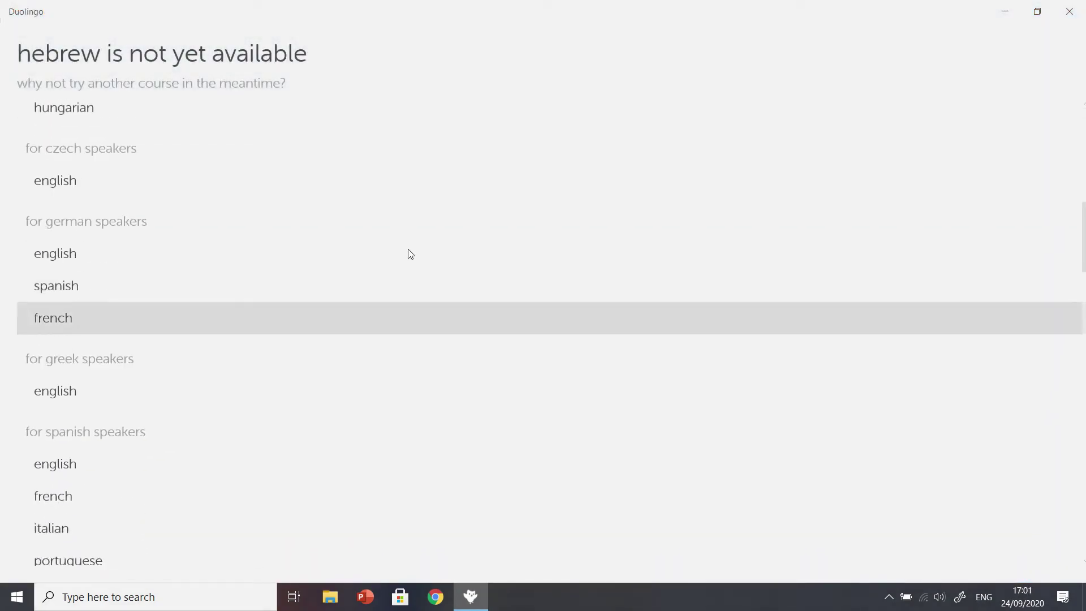
scroll(407, 255, "up", 5)
scroll(408, 255, "up", 5)
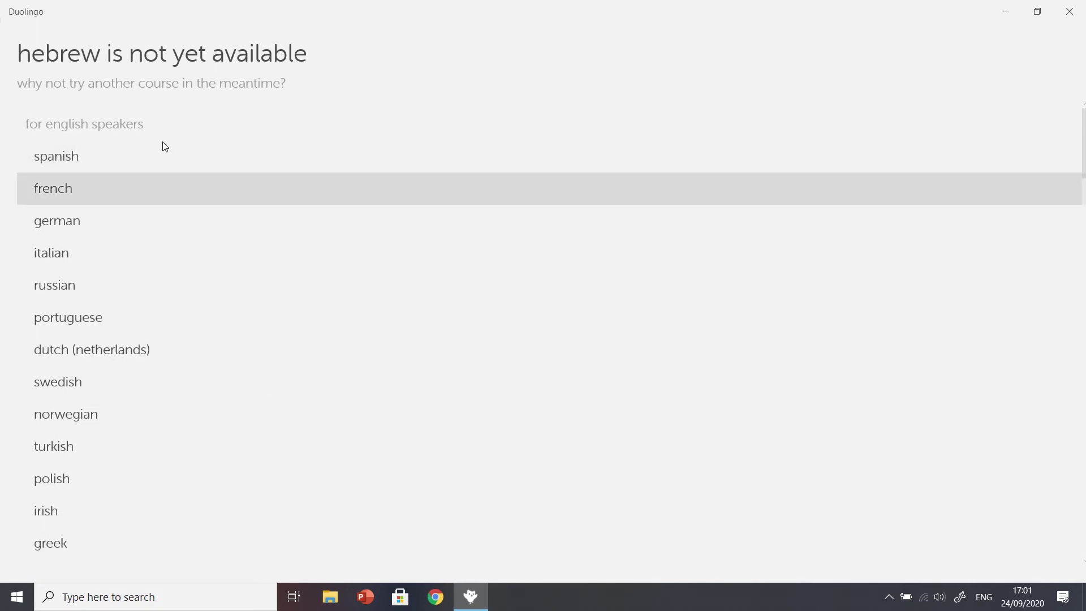
Choose French for English speakers and start the Basics 1 lesson
key("Return")
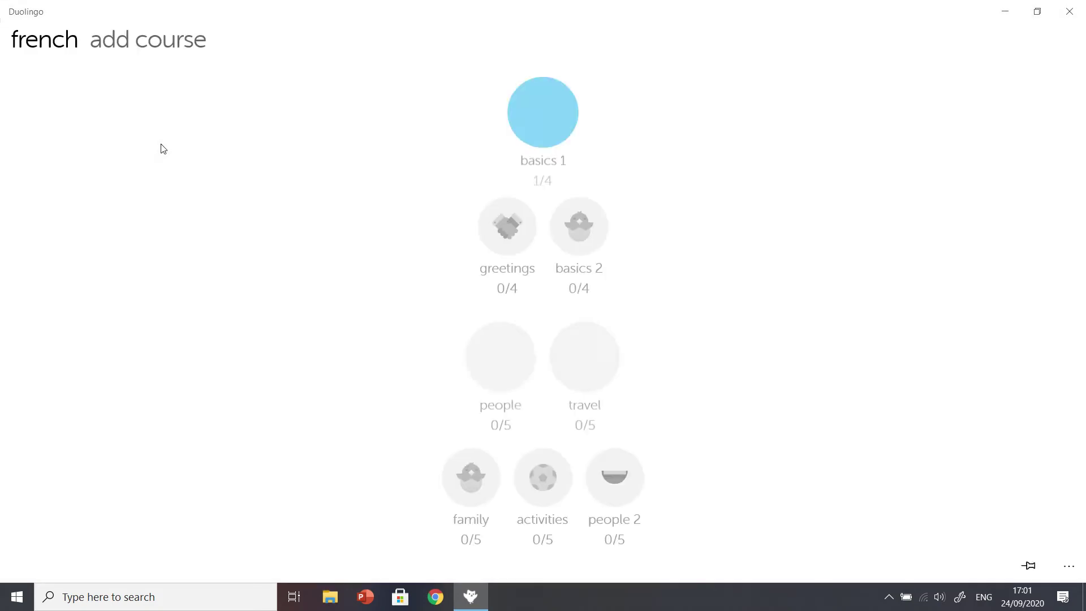
left_click(543, 94)
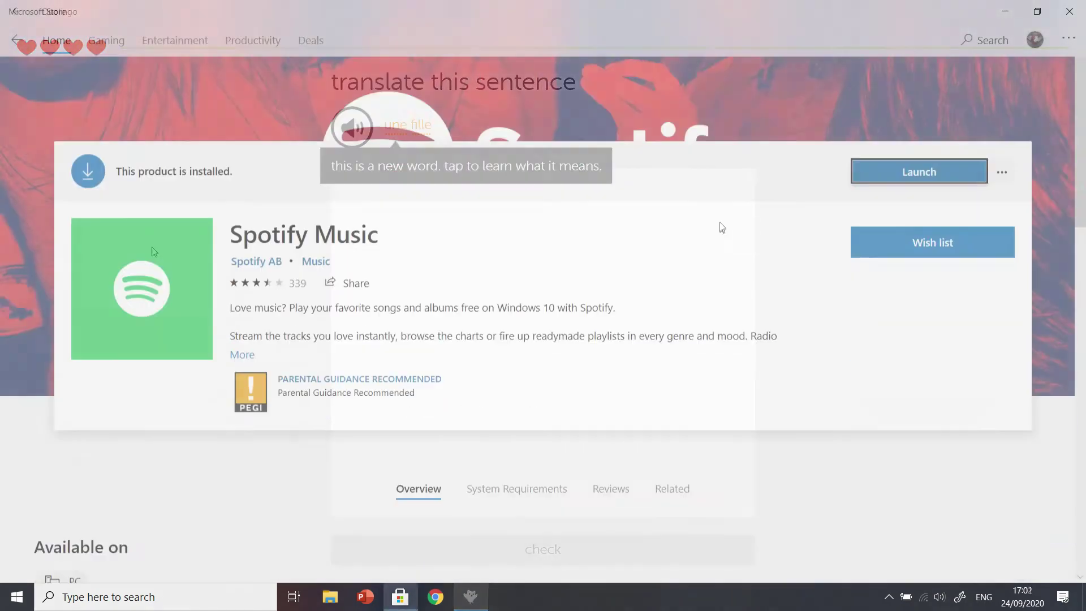
scroll(522, 212, "down", 10)
scroll(522, 212, "down", 5)
scroll(517, 171, "up", 8)
scroll(525, 183, "up", 8)
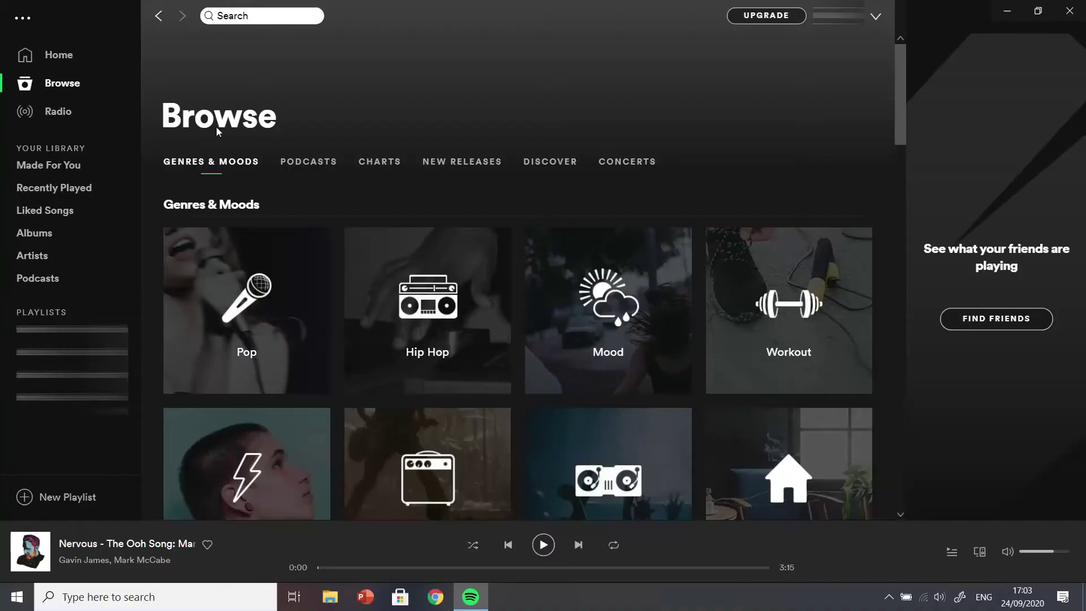
View Spotify's Podcasts and Charts sections, then the Browse Genres & Moods tiles
left_click(308, 161)
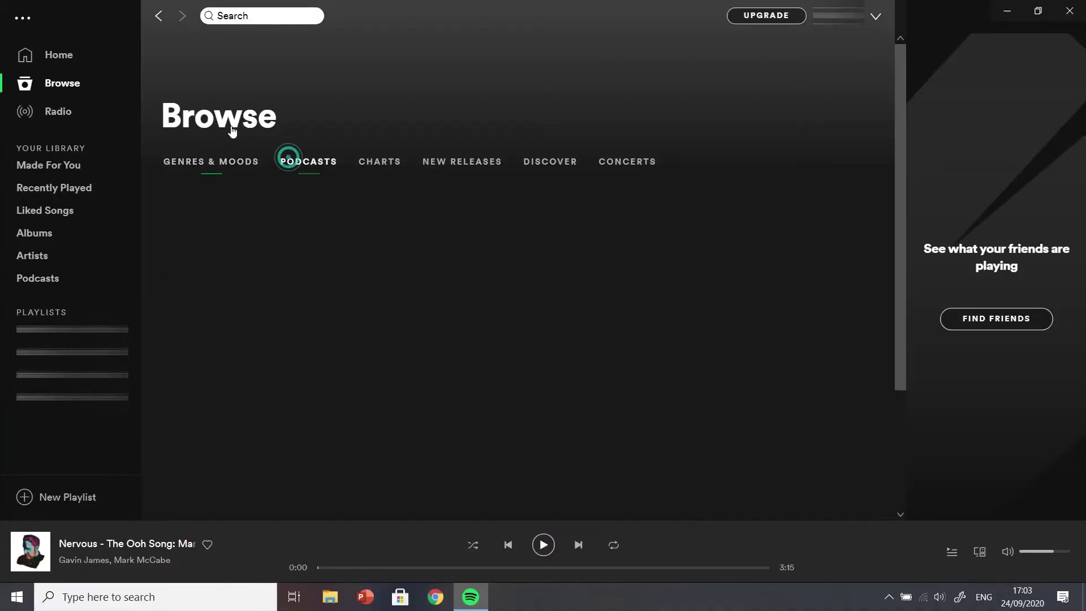
left_click(379, 161)
left_click(83, 82)
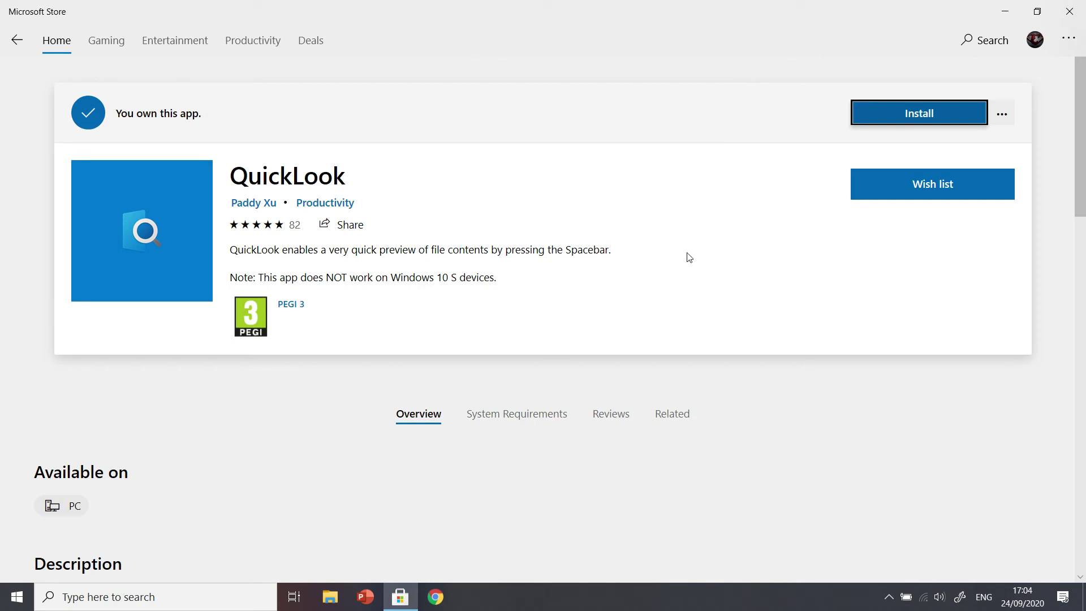
Show QuickLook's owned Store listing, then move on to the Any Tech folder
left_click(650, 211)
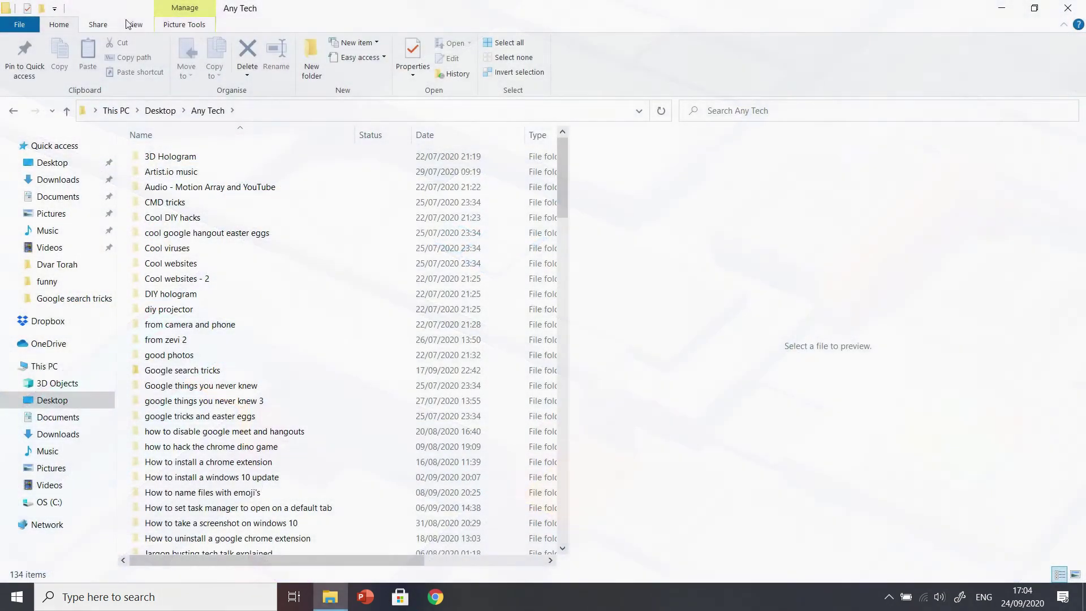
Show the Any Tech folder as large icons and preview the 3D Hologram folder in QuickLook
left_click(126, 24)
key("ctrl+shift+2")
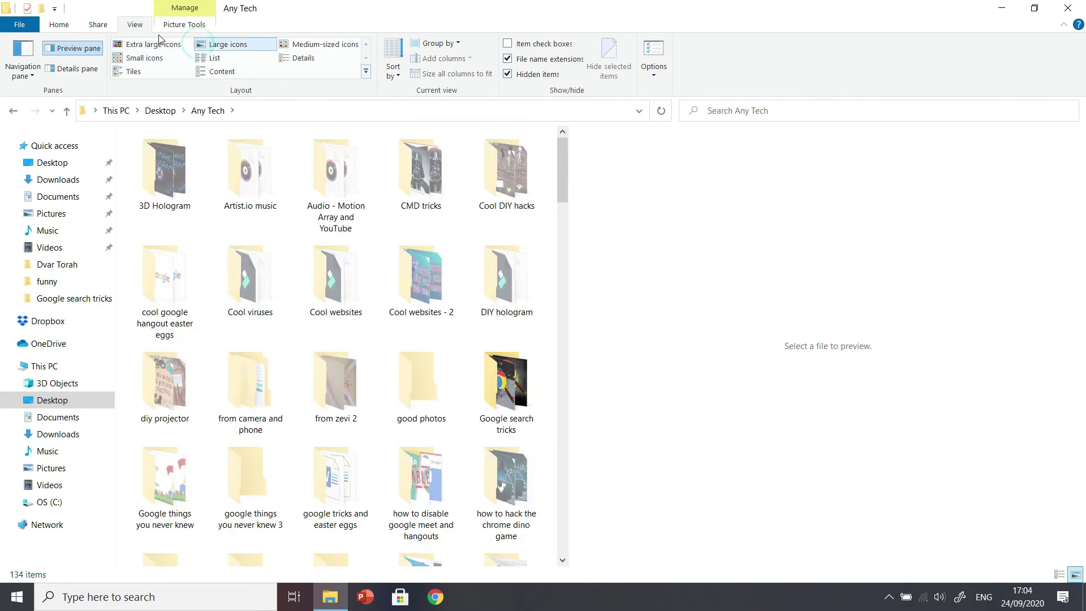
scroll(232, 172, "down", 10)
scroll(221, 204, "up", 10)
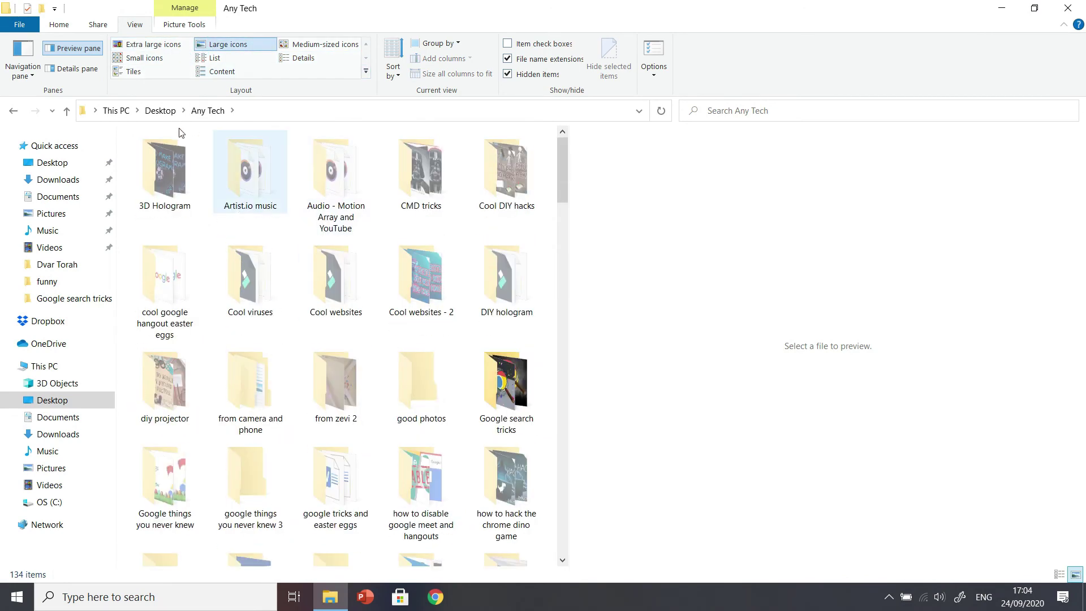
key("Down")
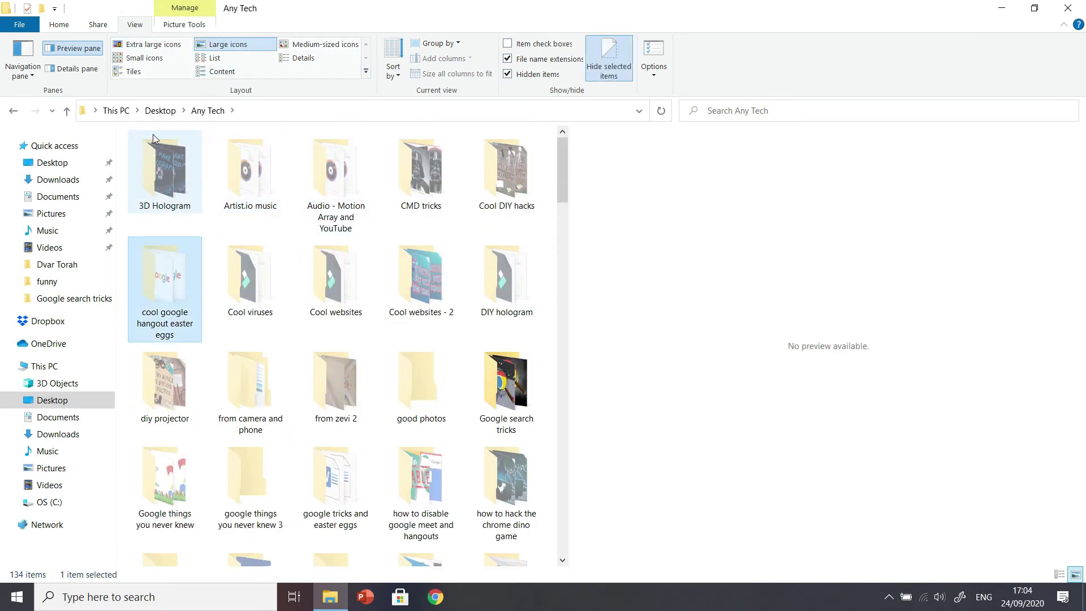
left_click(154, 138)
key("space")
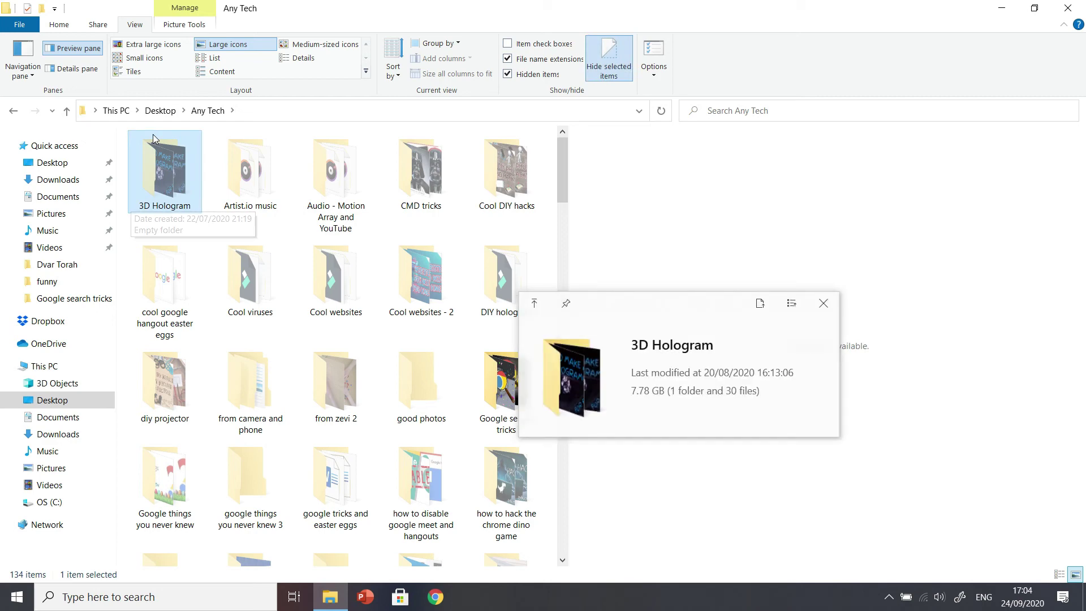
Preview the neighbouring folders, then open 503150188-huge.jpg in the full QuickLook viewer
key("Down")
key("Down")
key("Right")
key("Up")
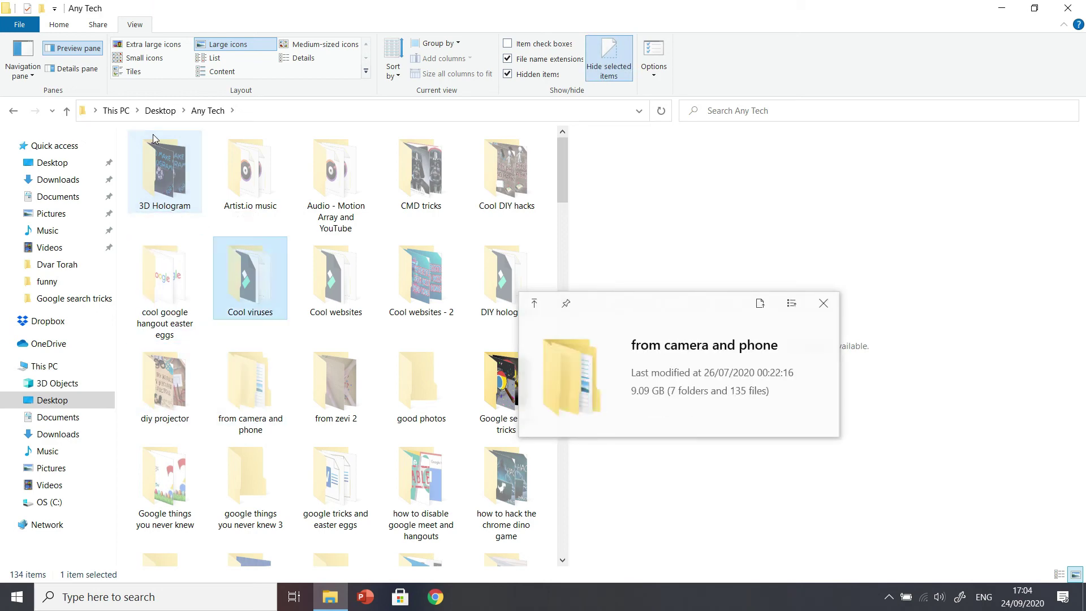
key("Down")
key("Down")
key("Down")
key("Down")
key("Down")
key("Down")
key("Down")
key("Down")
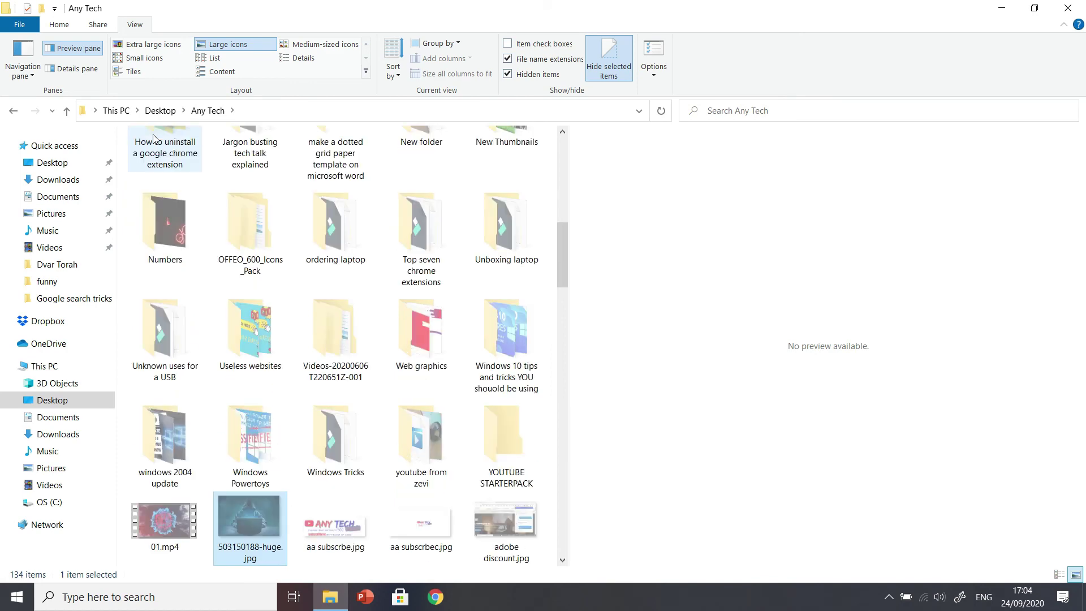
key("Down")
key("Up")
key("space")
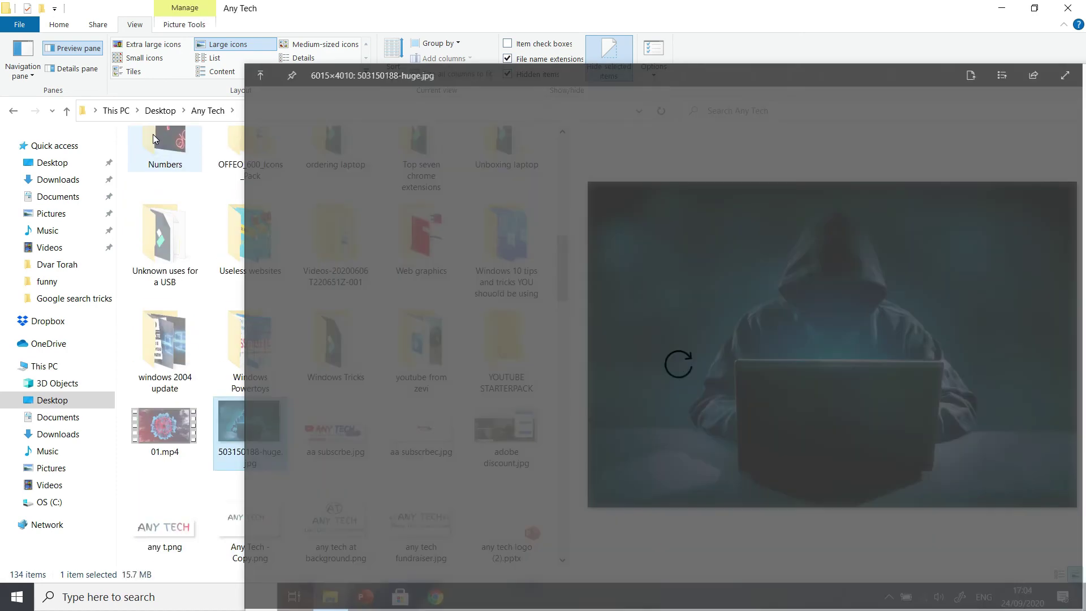